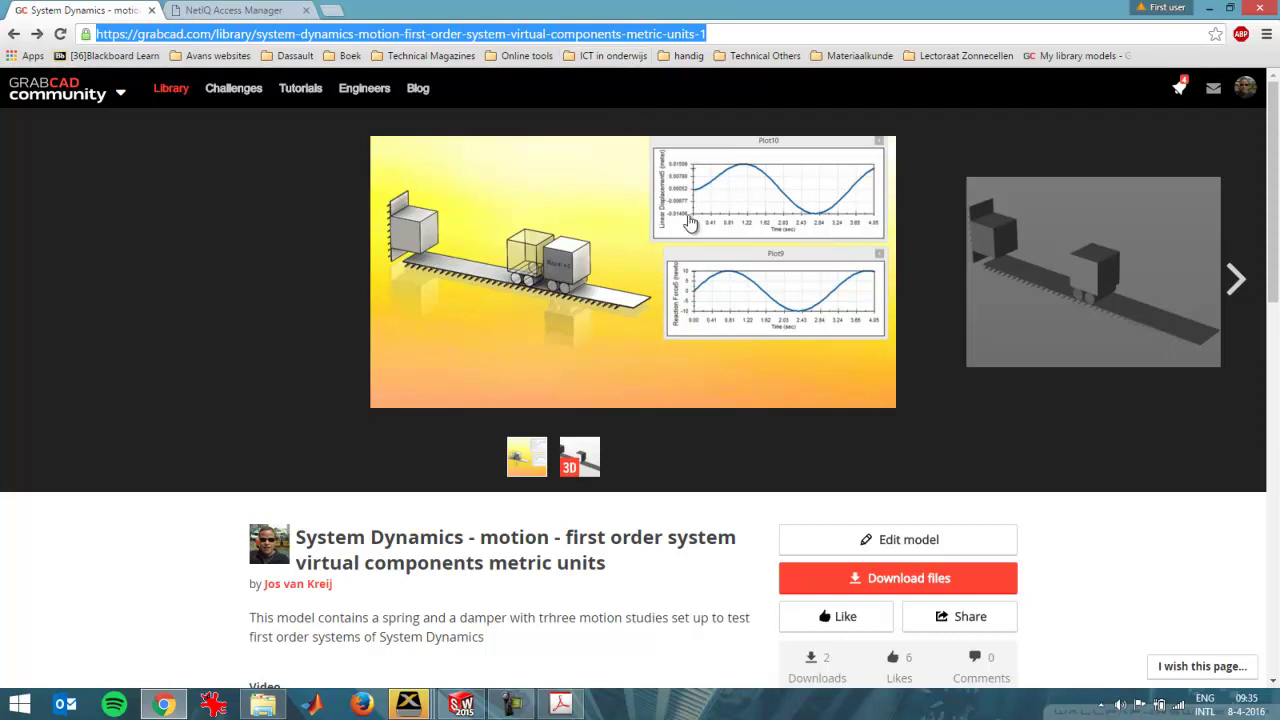
Step: Switch to SOLIDWORKS and examine the linear spring's stiffness and damping coefficient alongside the spring-mounted cart in the 1.6Hz=10rad/s study
{"action": "key", "text": "alt+Tab"}
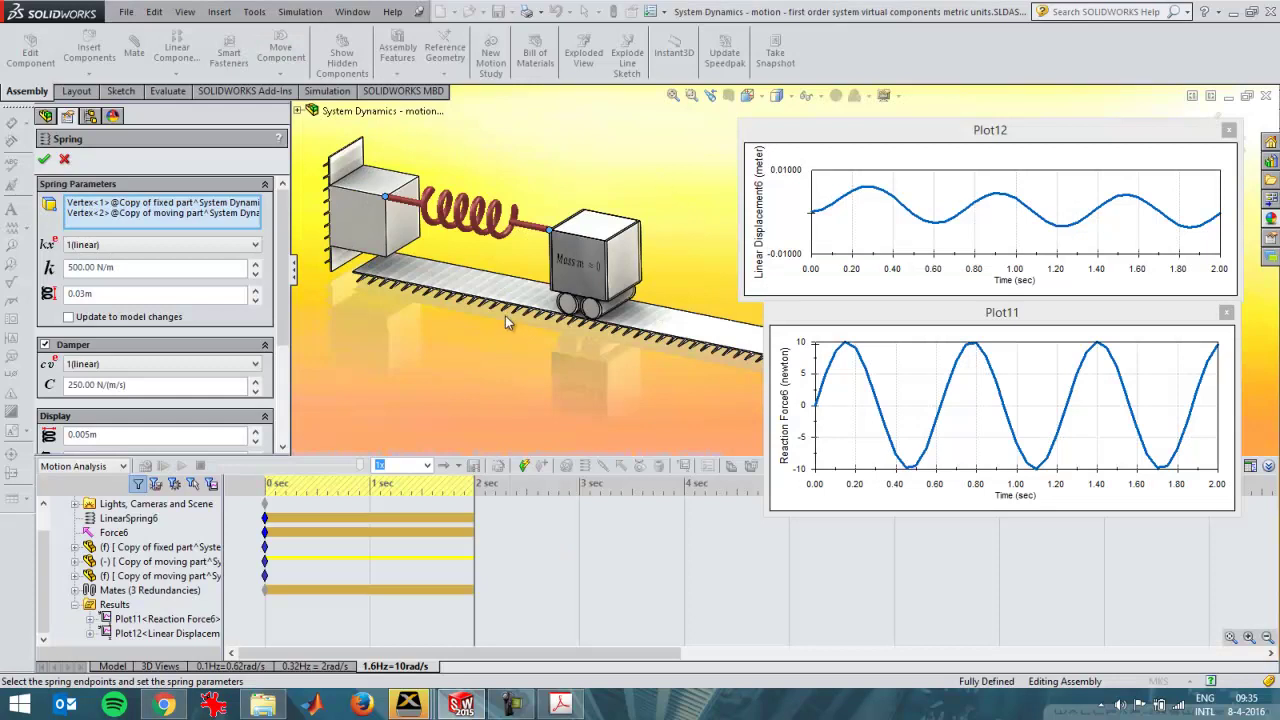
{"action": "scroll", "coordinate": [600, 270], "scroll_direction": "down", "scroll_amount": 2}
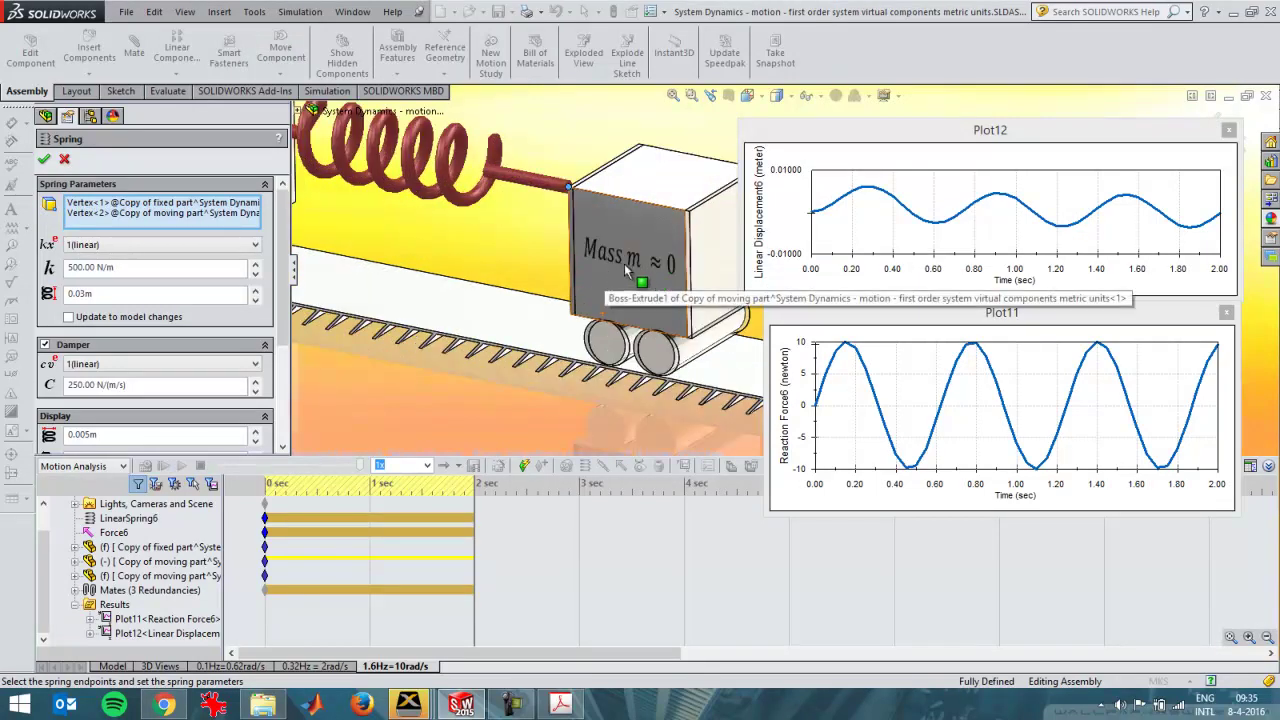
{"action": "scroll", "coordinate": [610, 275], "scroll_direction": "up", "scroll_amount": 3}
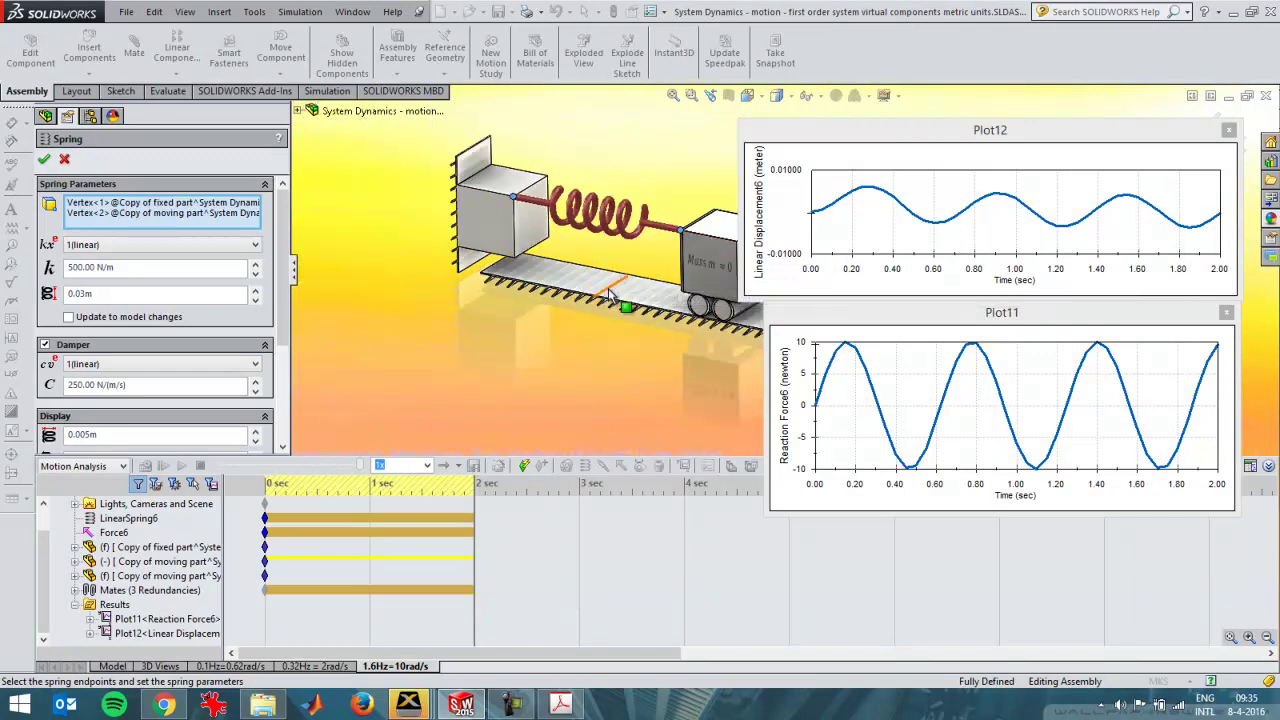
{"action": "middle_click_drag", "start_coordinate": [592, 314], "coordinate": [496, 320], "text": "ctrl"}
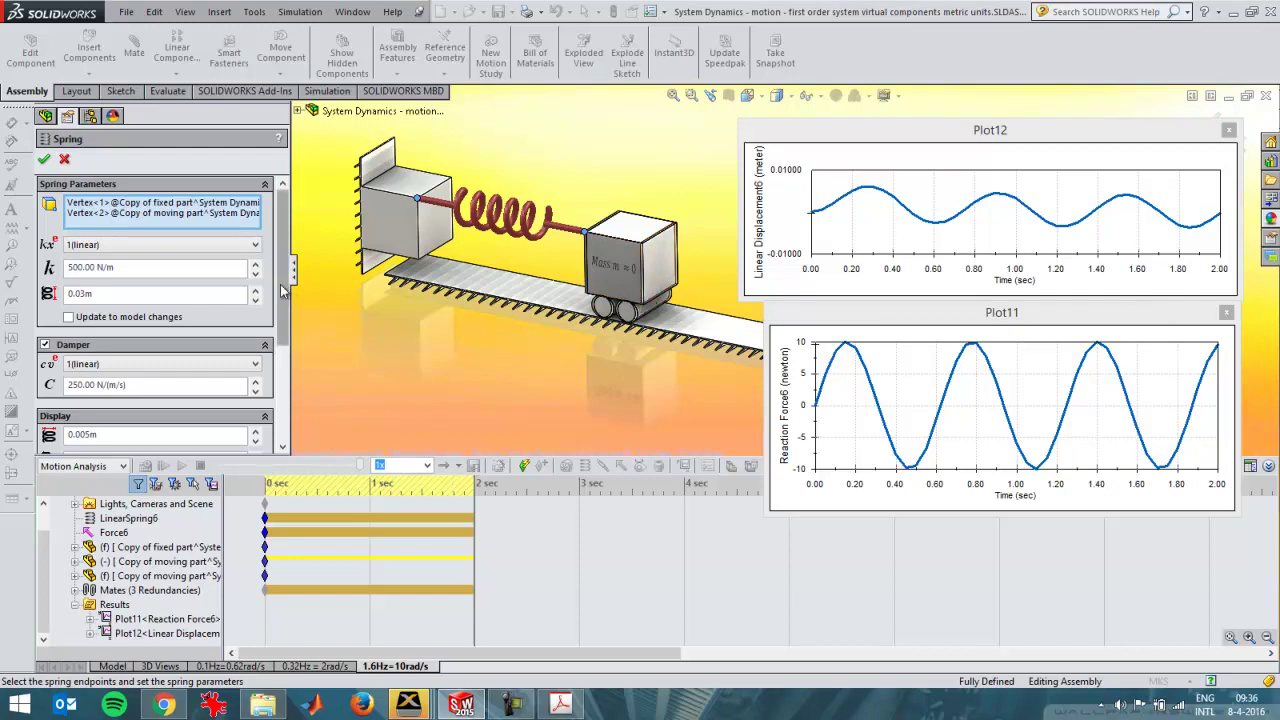
{"action": "left_click_drag", "start_coordinate": [127, 270], "coordinate": [62, 270]}
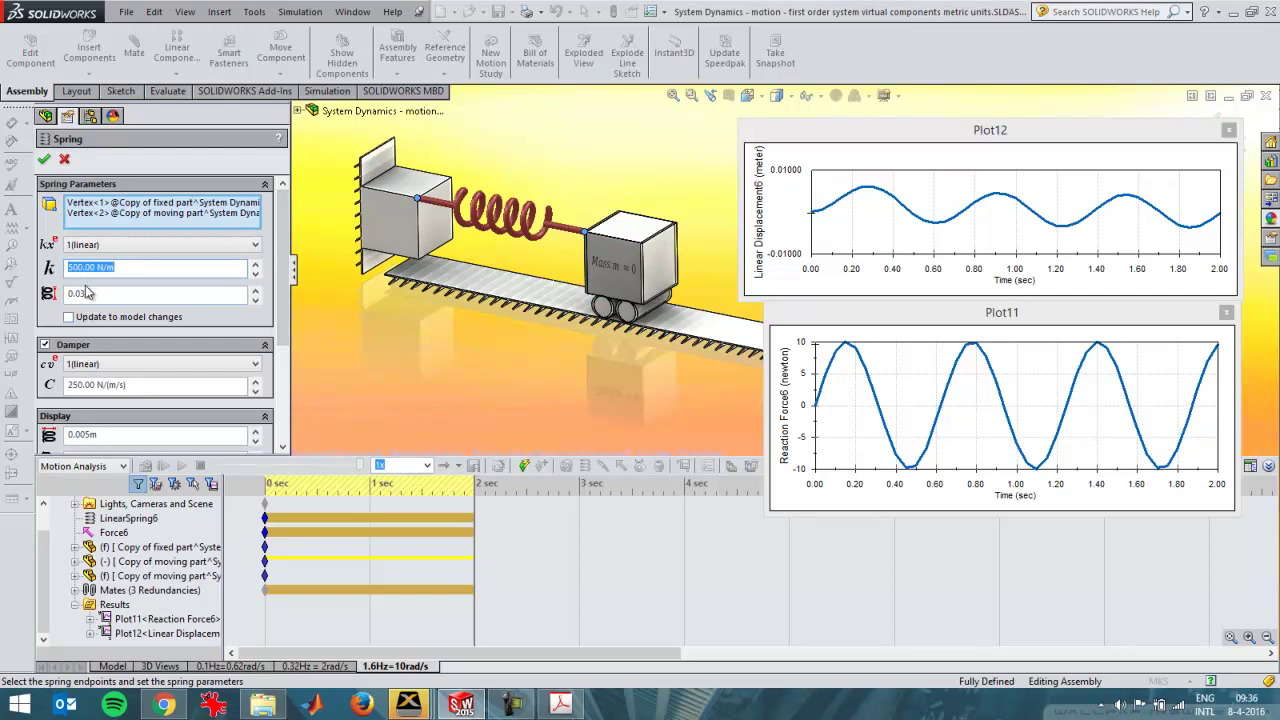
{"action": "left_click_drag", "start_coordinate": [127, 385], "coordinate": [62, 386]}
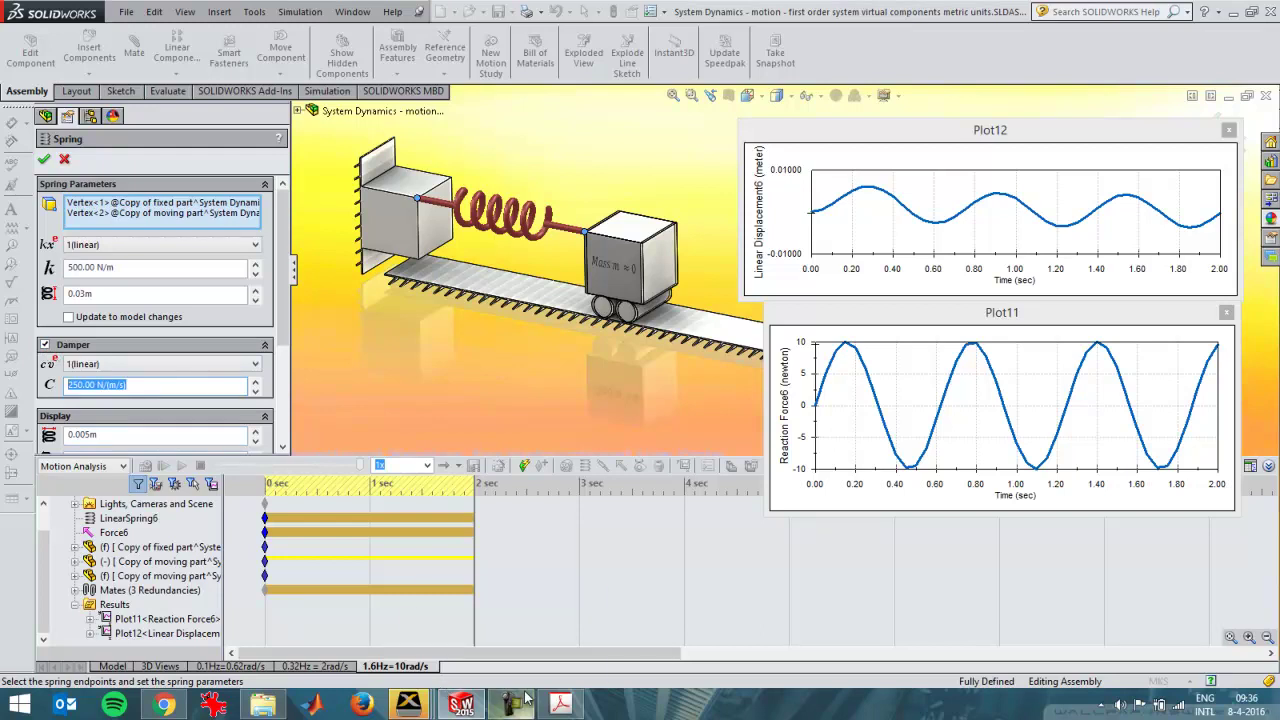
Step: Switch to the PDF "youtube instruction week 3" and read the first order system definitions and transfer function derivation through to page 5
{"action": "left_click", "coordinate": [557, 703]}
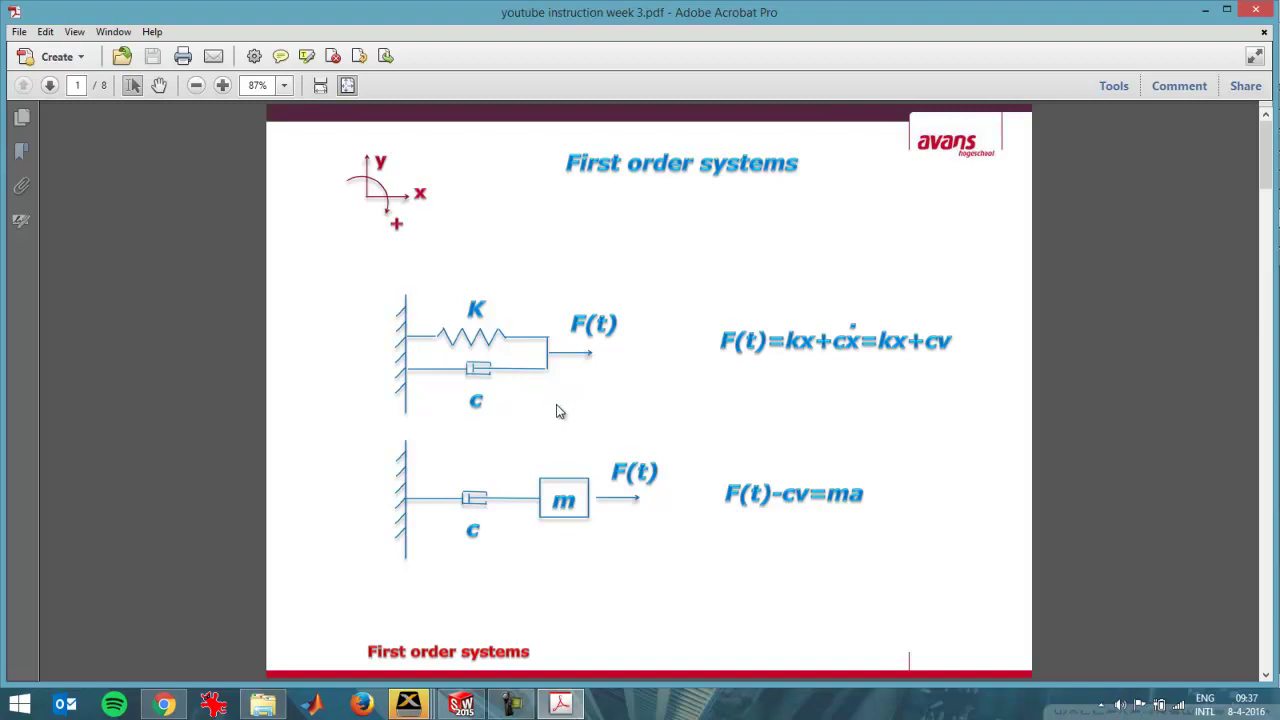
{"action": "scroll", "coordinate": [558, 410], "scroll_direction": "down", "scroll_amount": 2}
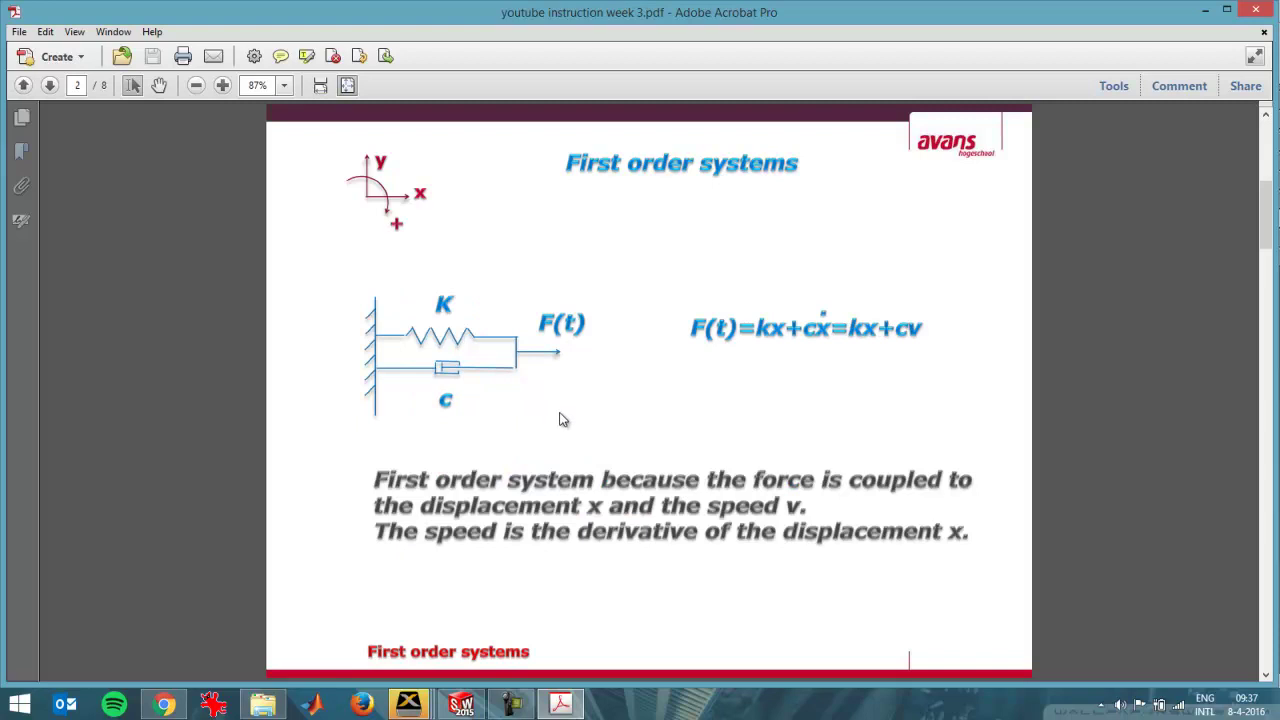
{"action": "scroll", "coordinate": [558, 419], "scroll_direction": "down", "scroll_amount": 2}
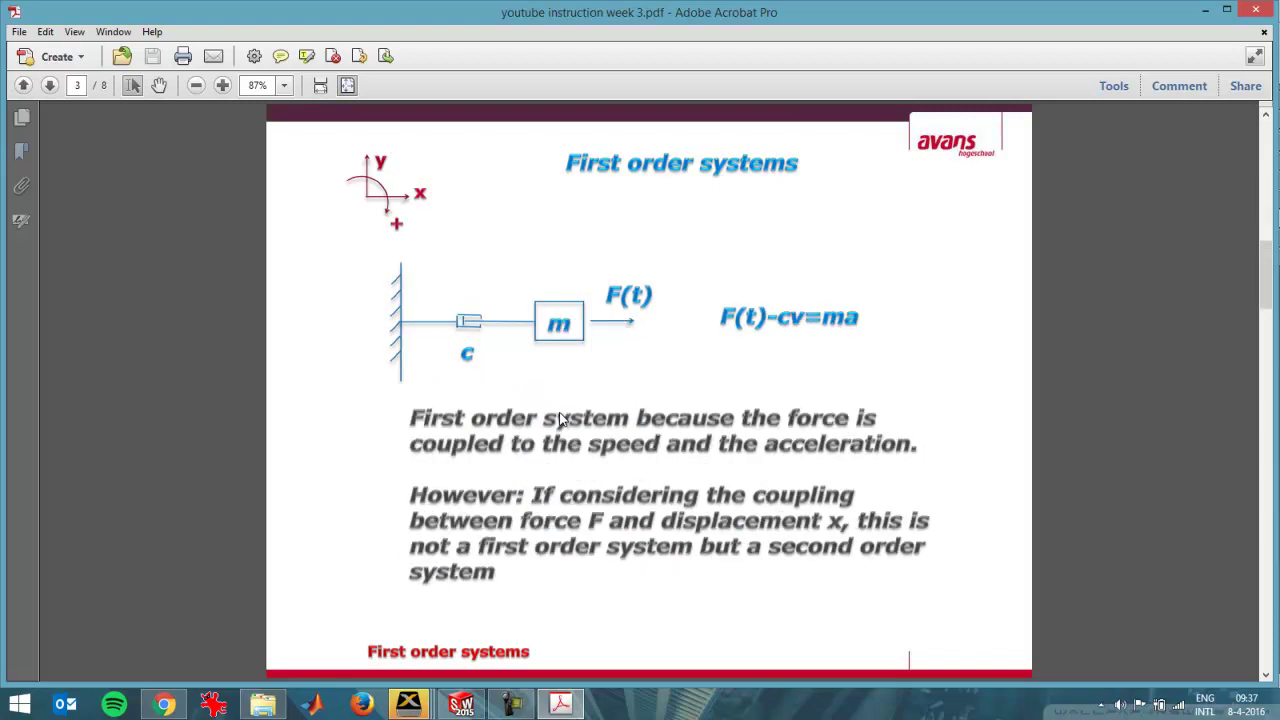
{"action": "scroll", "coordinate": [560, 419], "scroll_direction": "down", "scroll_amount": 2}
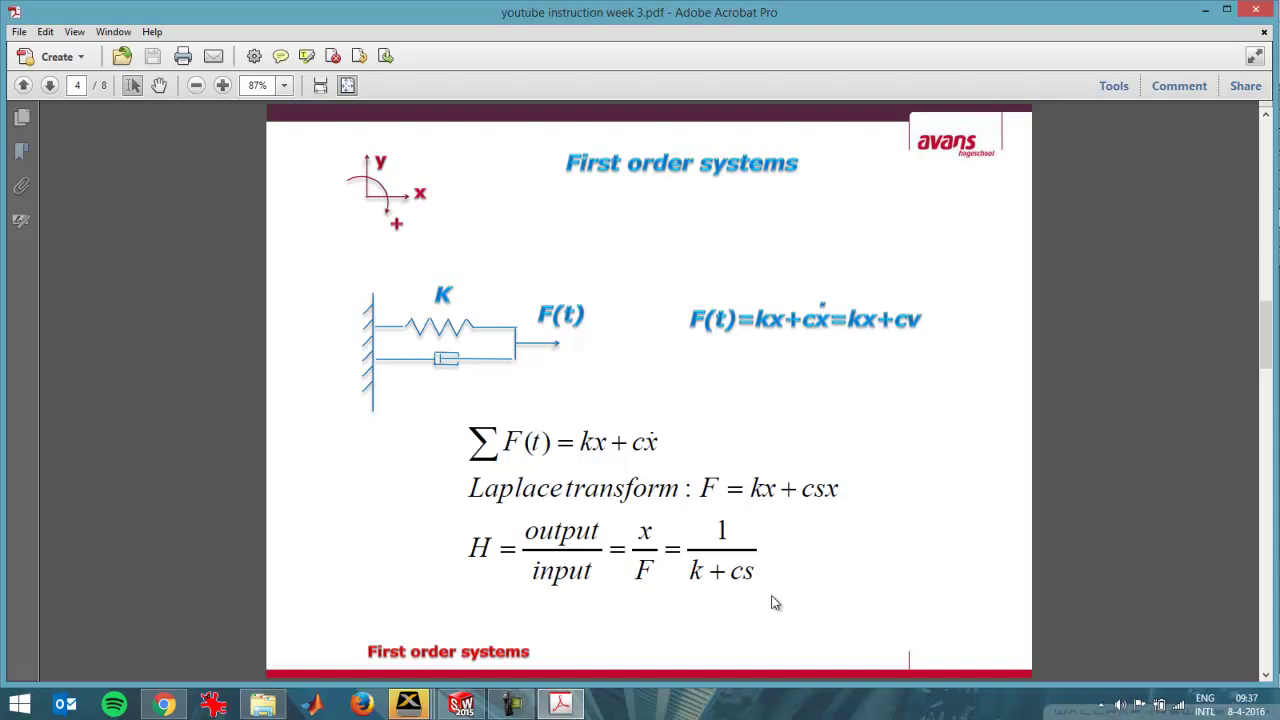
{"action": "left_click_drag", "start_coordinate": [757, 572], "coordinate": [766, 606]}
{"action": "double_click", "coordinate": [752, 572]}
{"action": "scroll", "coordinate": [757, 597], "scroll_direction": "down", "scroll_amount": 1}
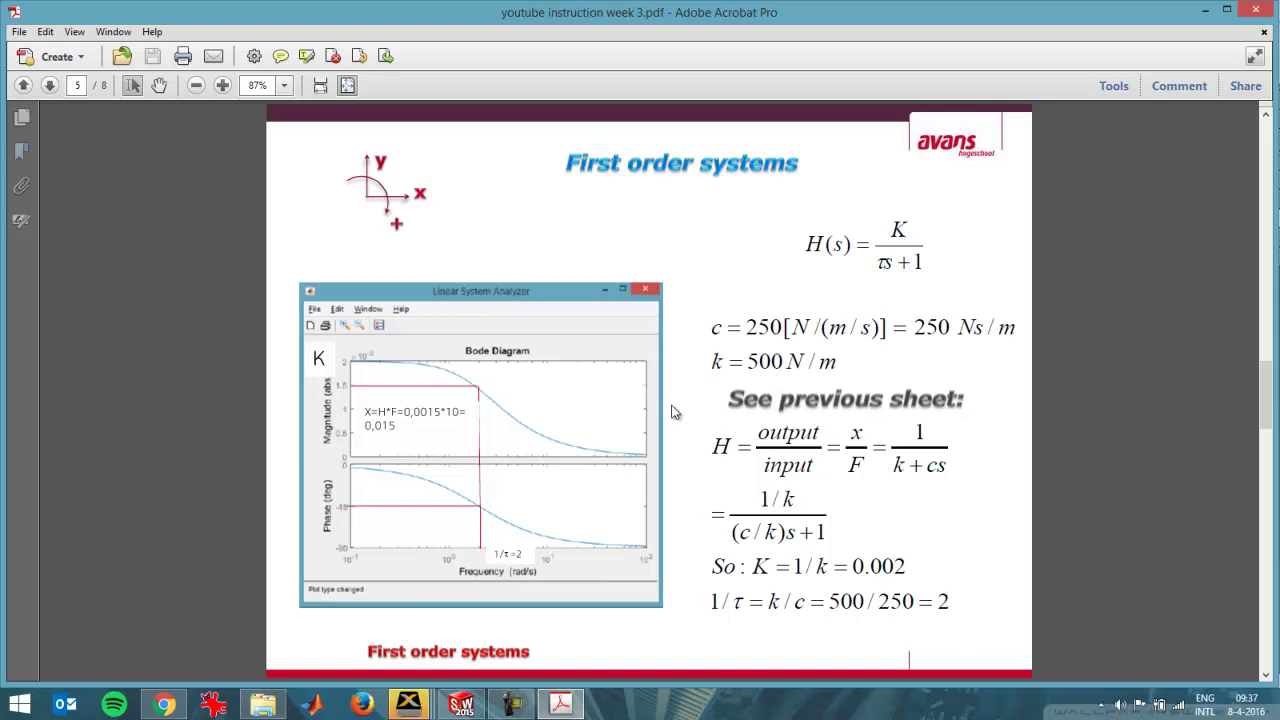
Step: Examine the page 5 equations for H(s), the substitution of k and c, the gain K and the value of 1/τ
{"action": "left_click_drag", "start_coordinate": [927, 263], "coordinate": [826, 245]}
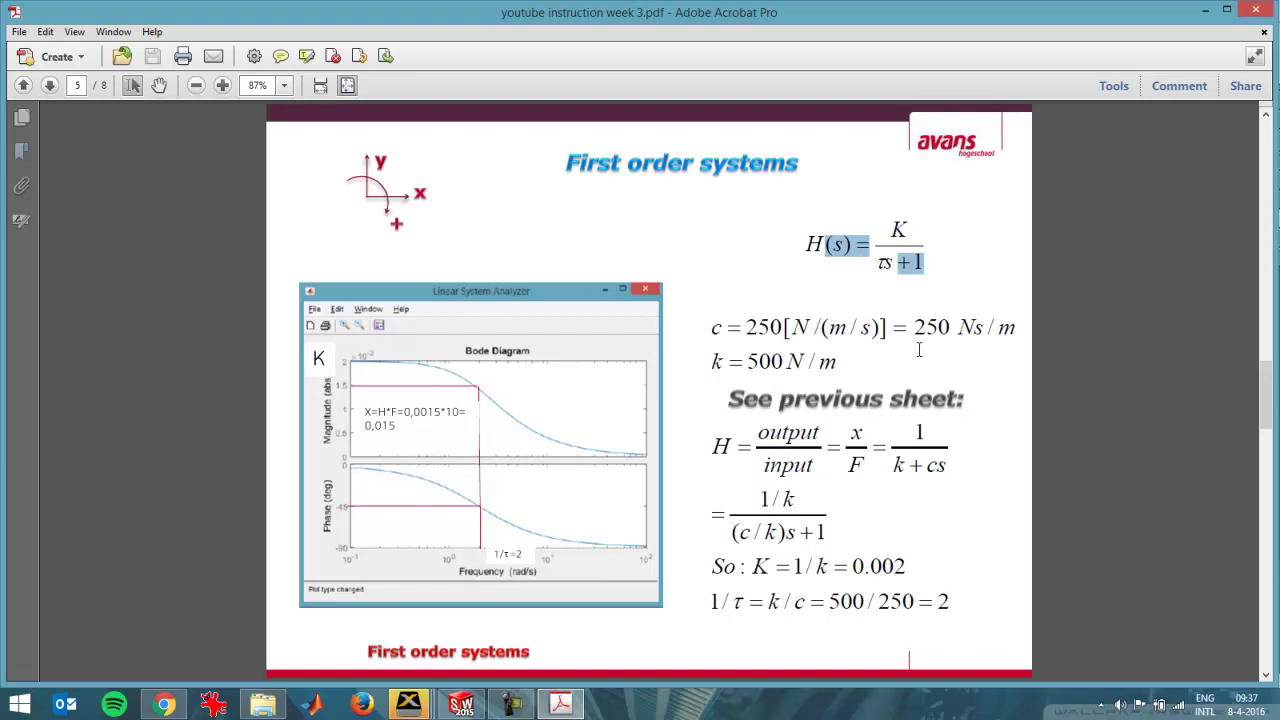
{"action": "left_click", "coordinate": [970, 482]}
{"action": "left_click_drag", "start_coordinate": [970, 482], "coordinate": [883, 452]}
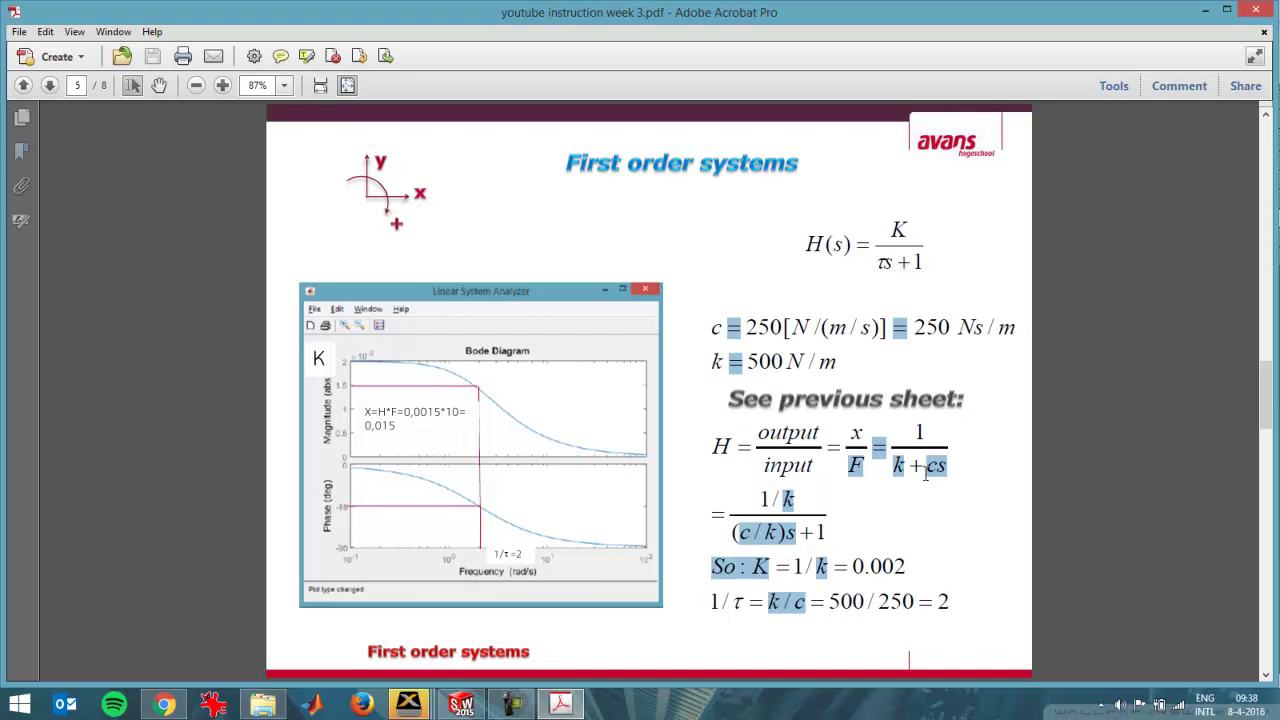
{"action": "left_click", "coordinate": [927, 462]}
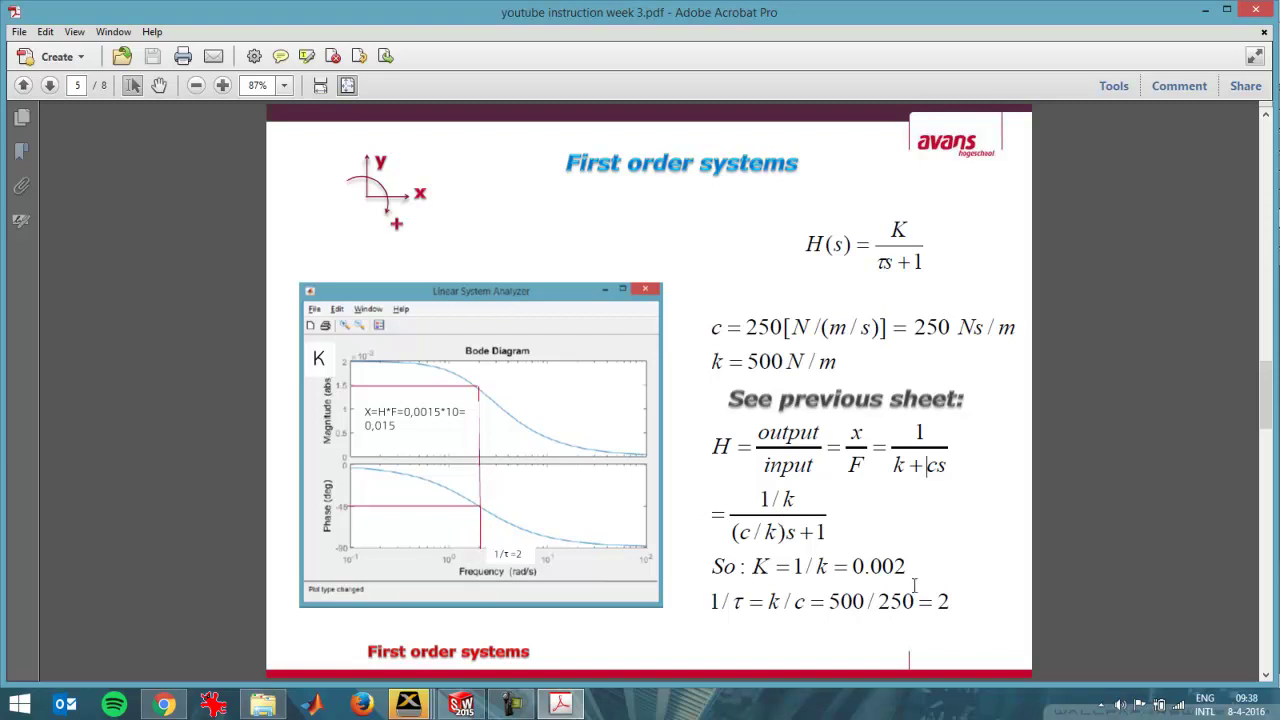
{"action": "double_click", "coordinate": [946, 600]}
Step: Switch to SOLIDWORKS, cancel the spring edit and open the 0.32Hz = 2rad/s motion study
{"action": "key", "text": "alt+Tab"}
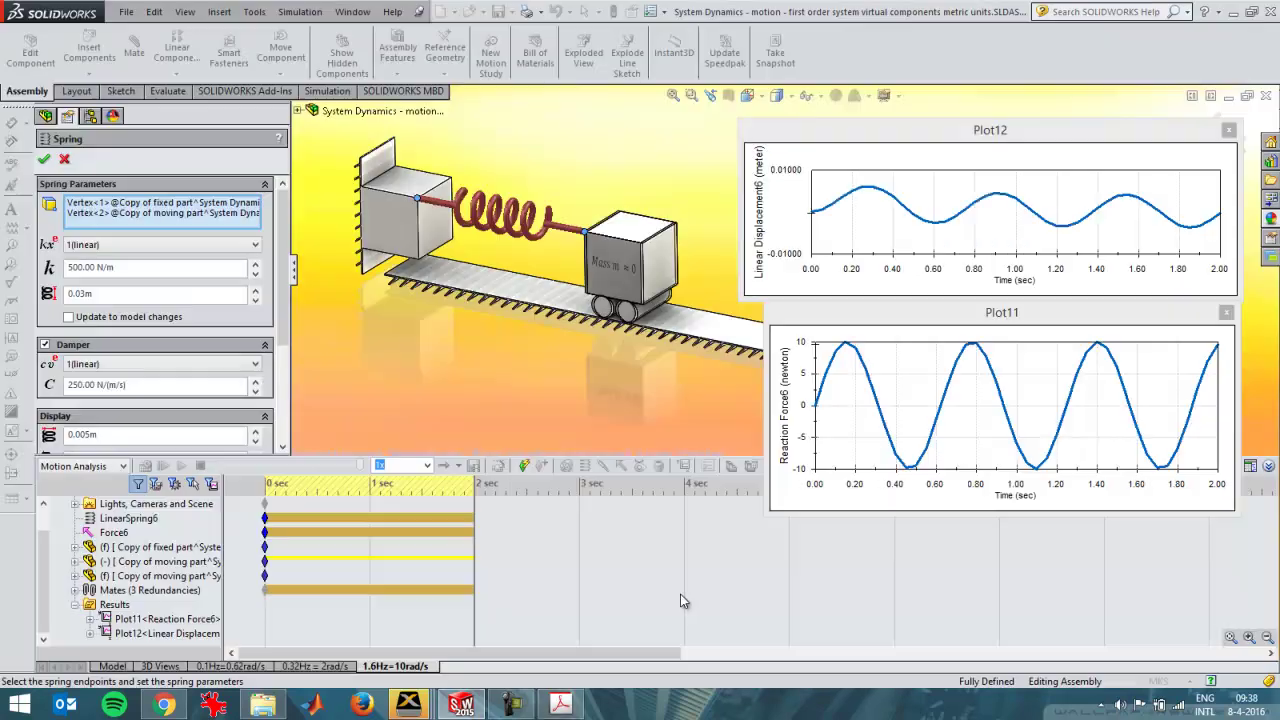
{"action": "left_click", "coordinate": [64, 159]}
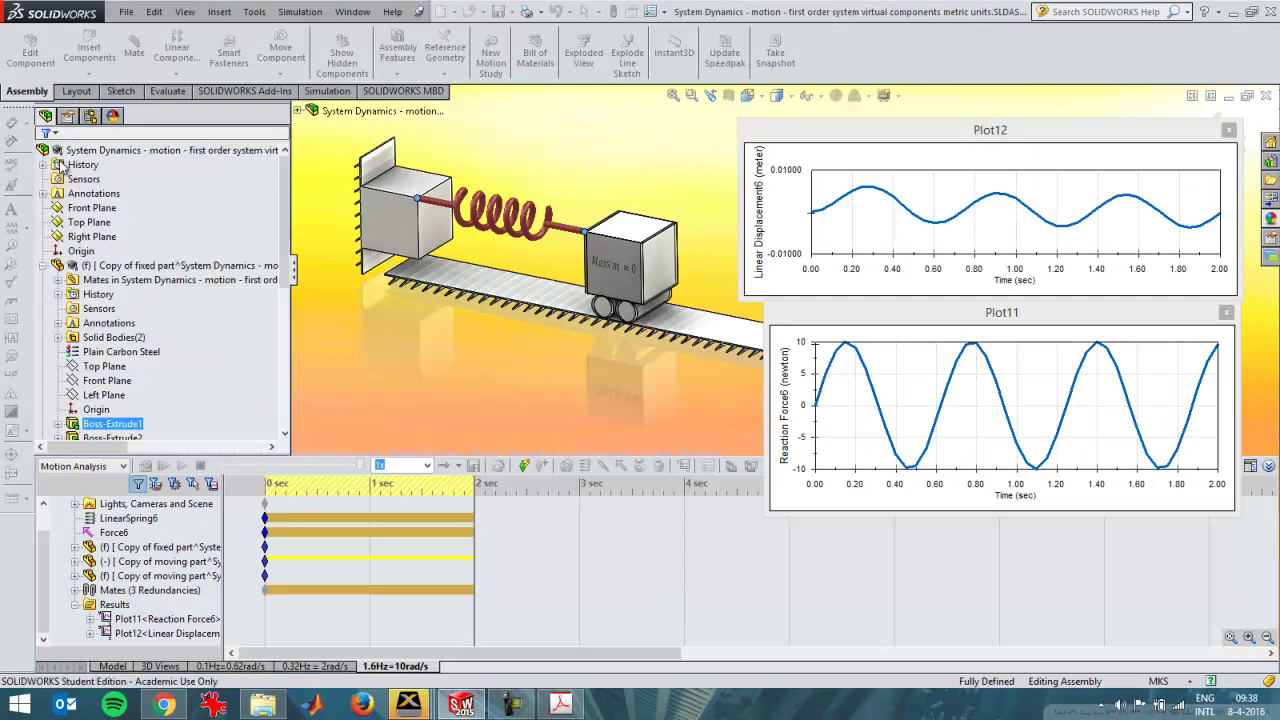
{"action": "left_click", "coordinate": [330, 668]}
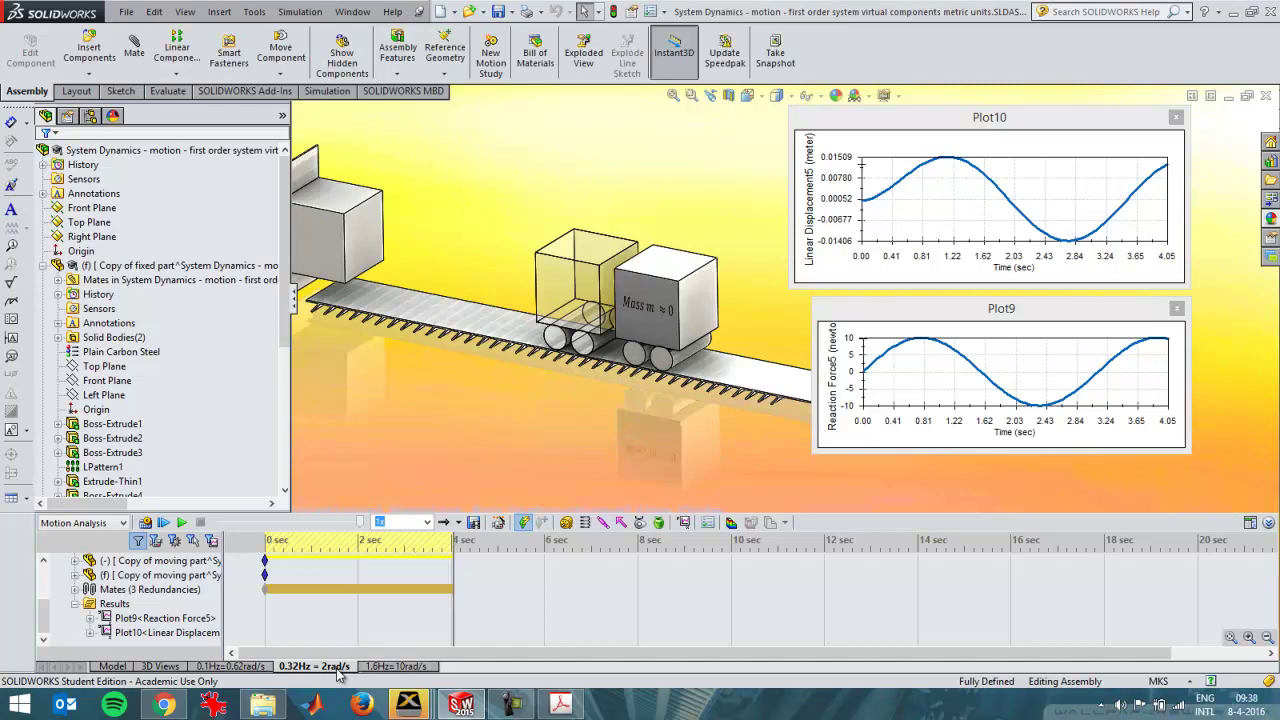
{"action": "left_click", "coordinate": [392, 578]}
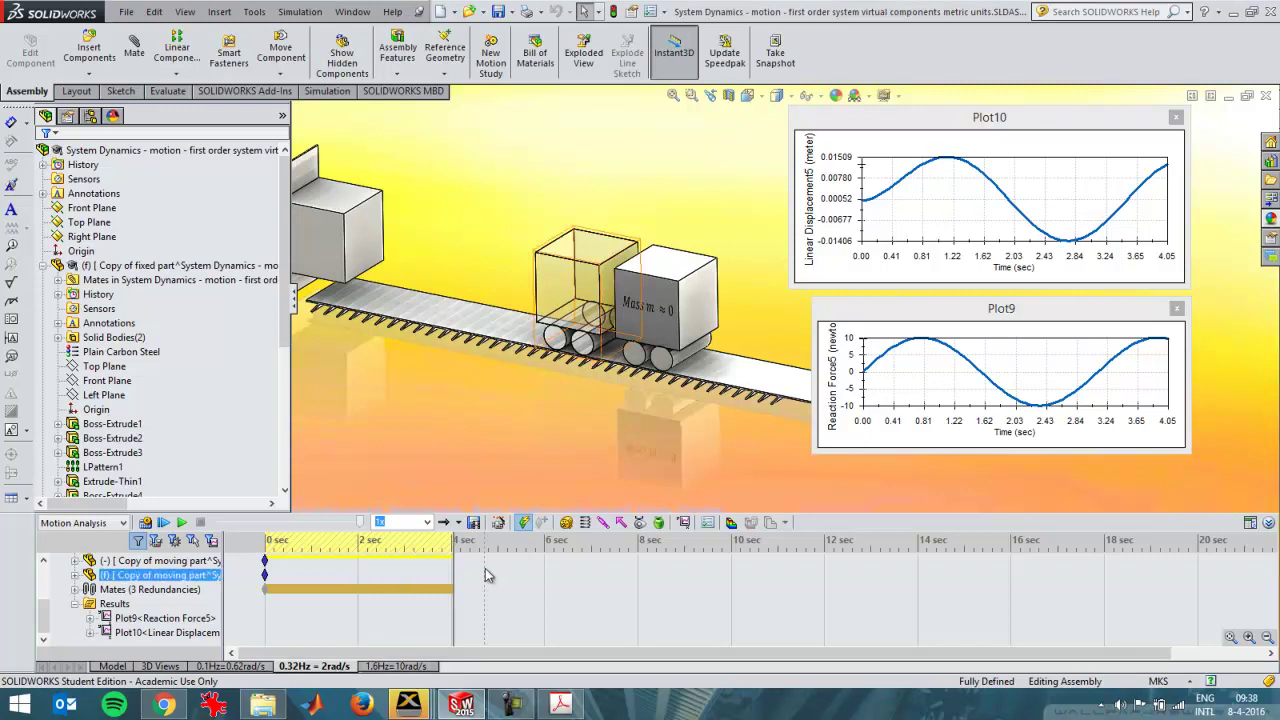
Step: Check the Bode diagram in the PDF, return to SOLIDWORKS and play the 0.32Hz = 2rad/s study from the start
{"action": "key", "text": "alt+Tab"}
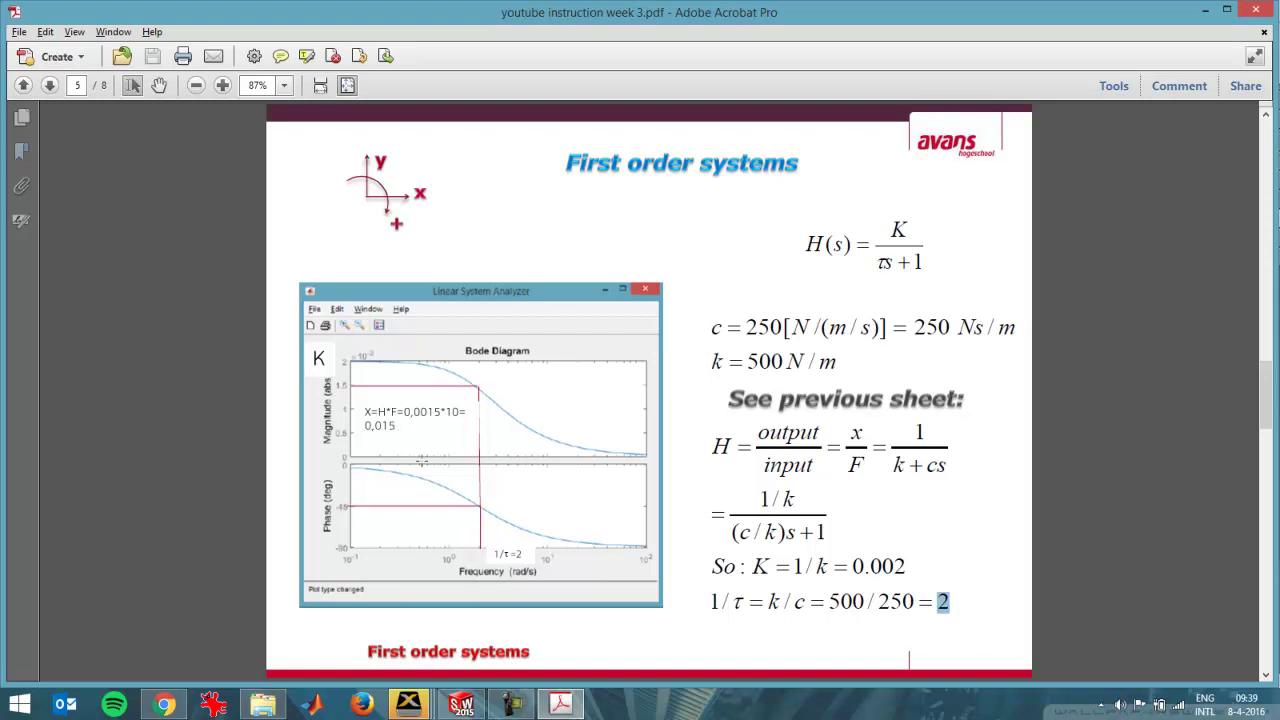
{"action": "key", "text": "alt+Tab"}
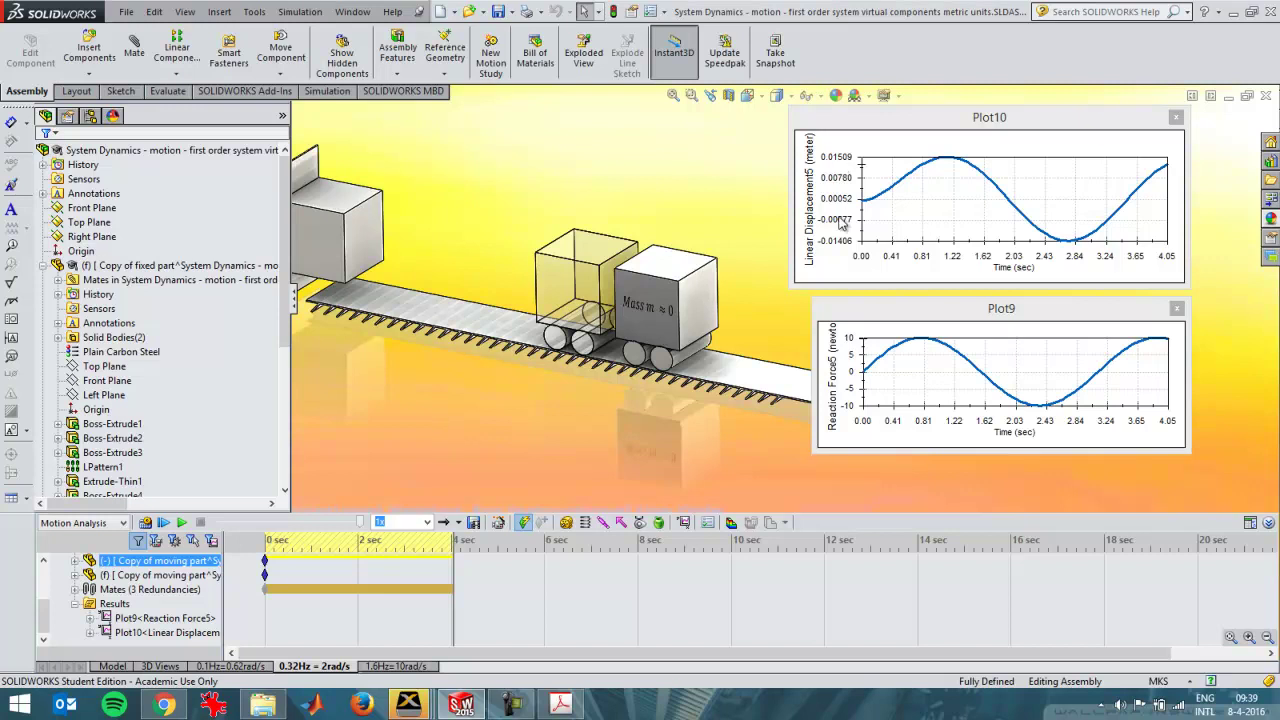
{"action": "left_click", "coordinate": [165, 522]}
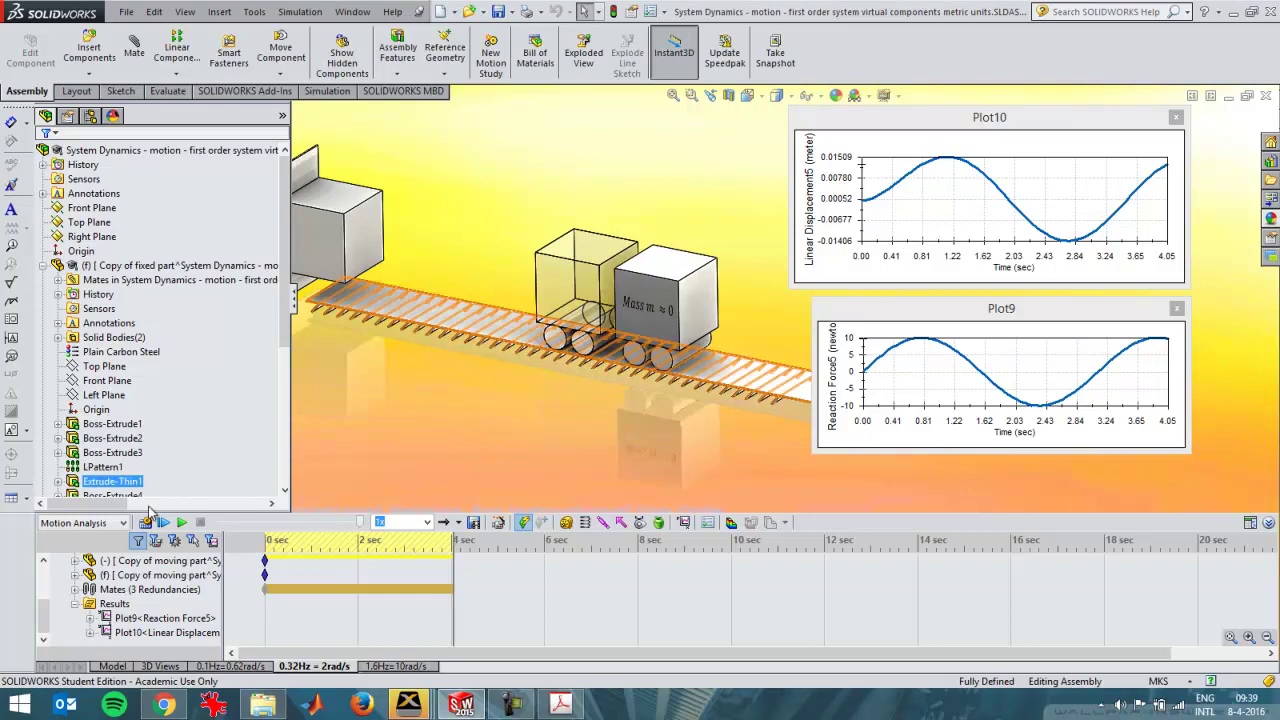
Step: Open Force5 of the 0.32Hz = 2rad/s study for editing and inspect its harmonic amplitude and frequency
{"action": "left_click_drag", "start_coordinate": [41, 614], "coordinate": [42, 582]}
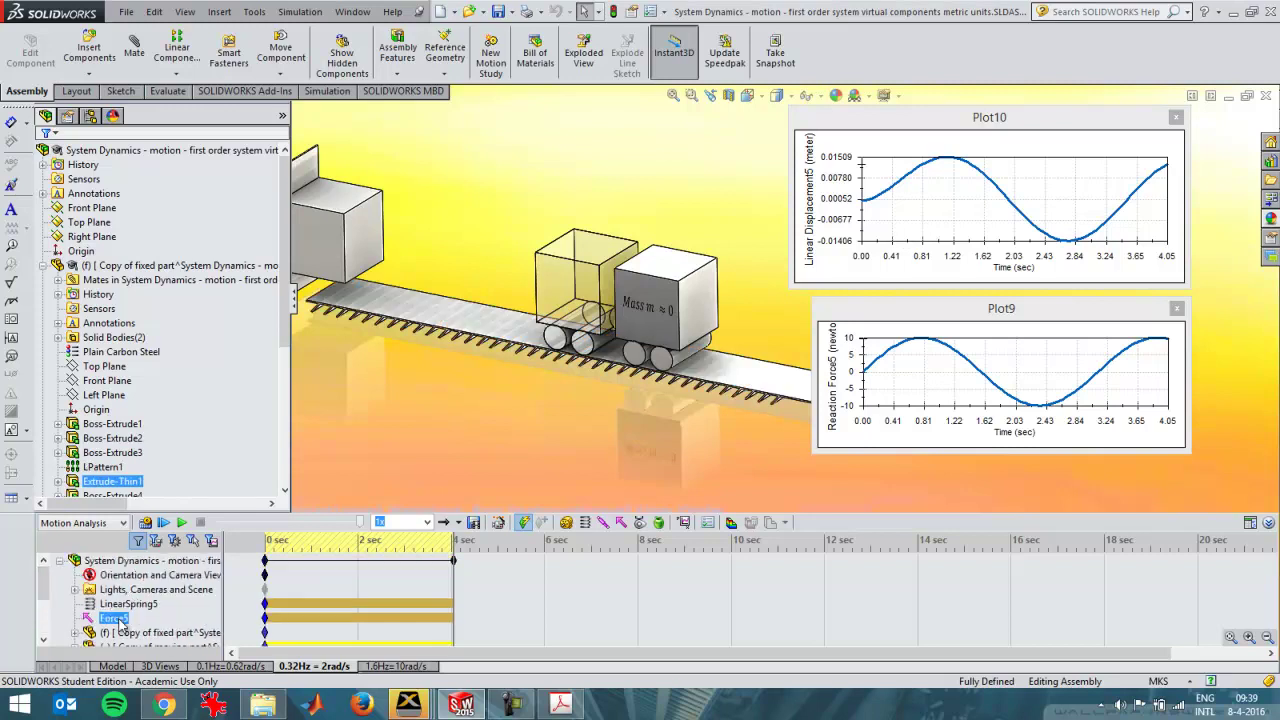
{"action": "right_click", "coordinate": [112, 618]}
{"action": "left_click", "coordinate": [168, 487]}
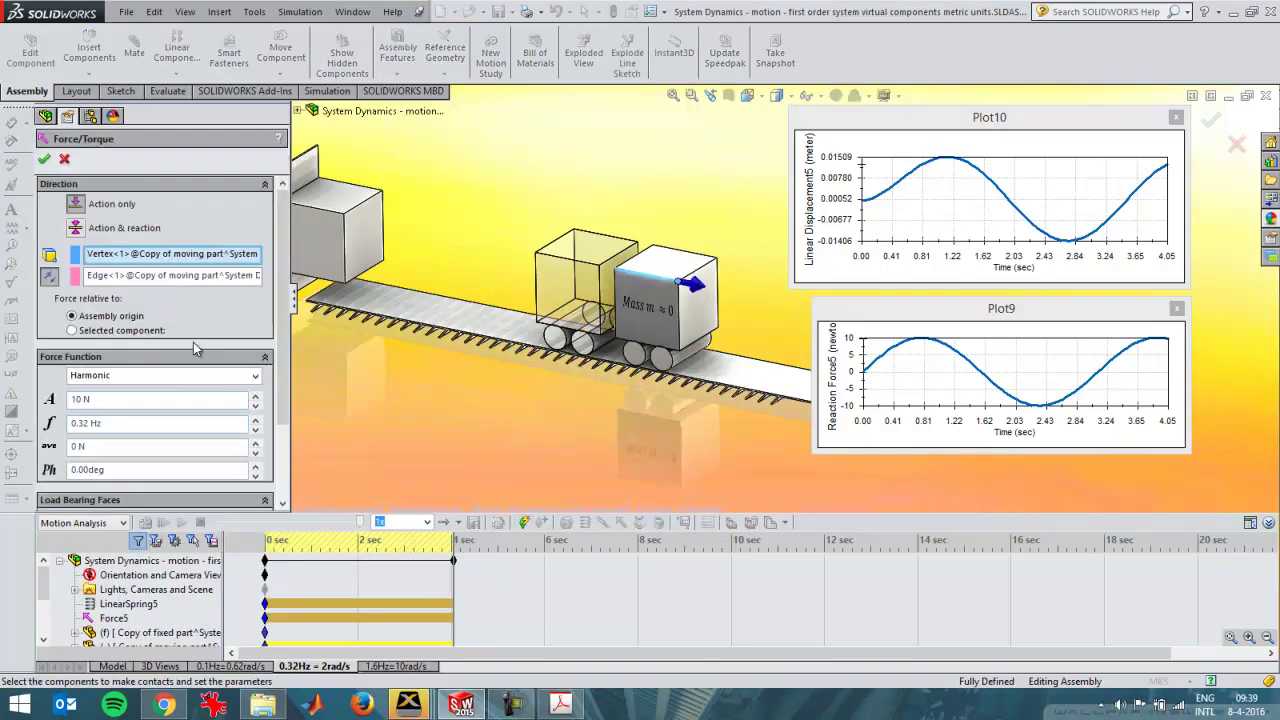
{"action": "left_click", "coordinate": [106, 400]}
{"action": "left_click", "coordinate": [110, 423]}
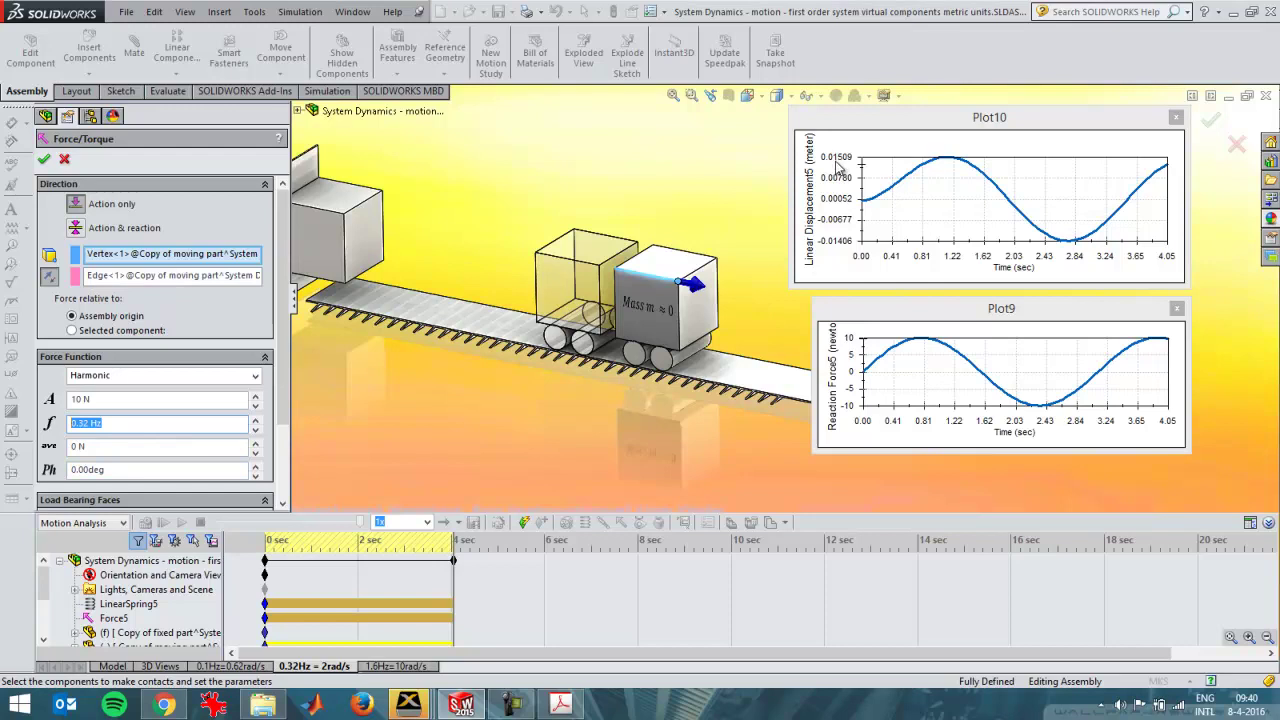
{"action": "key", "text": "alt+Tab"}
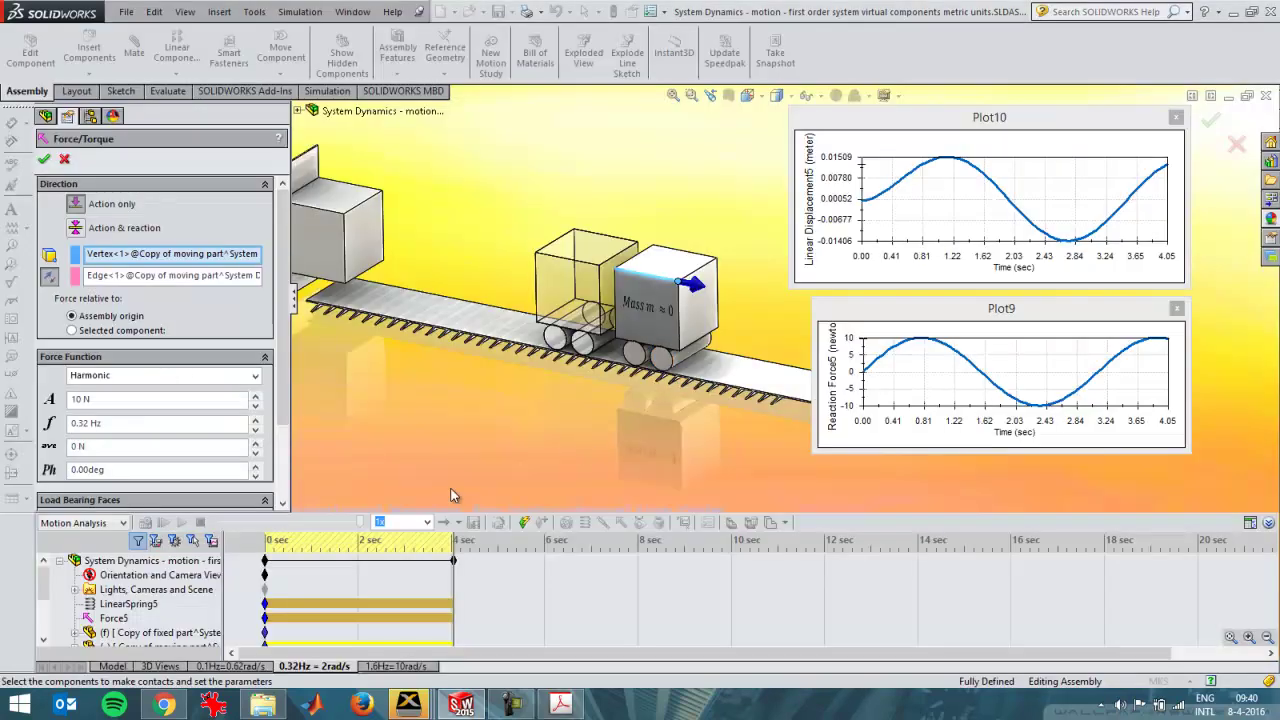
{"action": "left_click", "coordinate": [213, 704]}
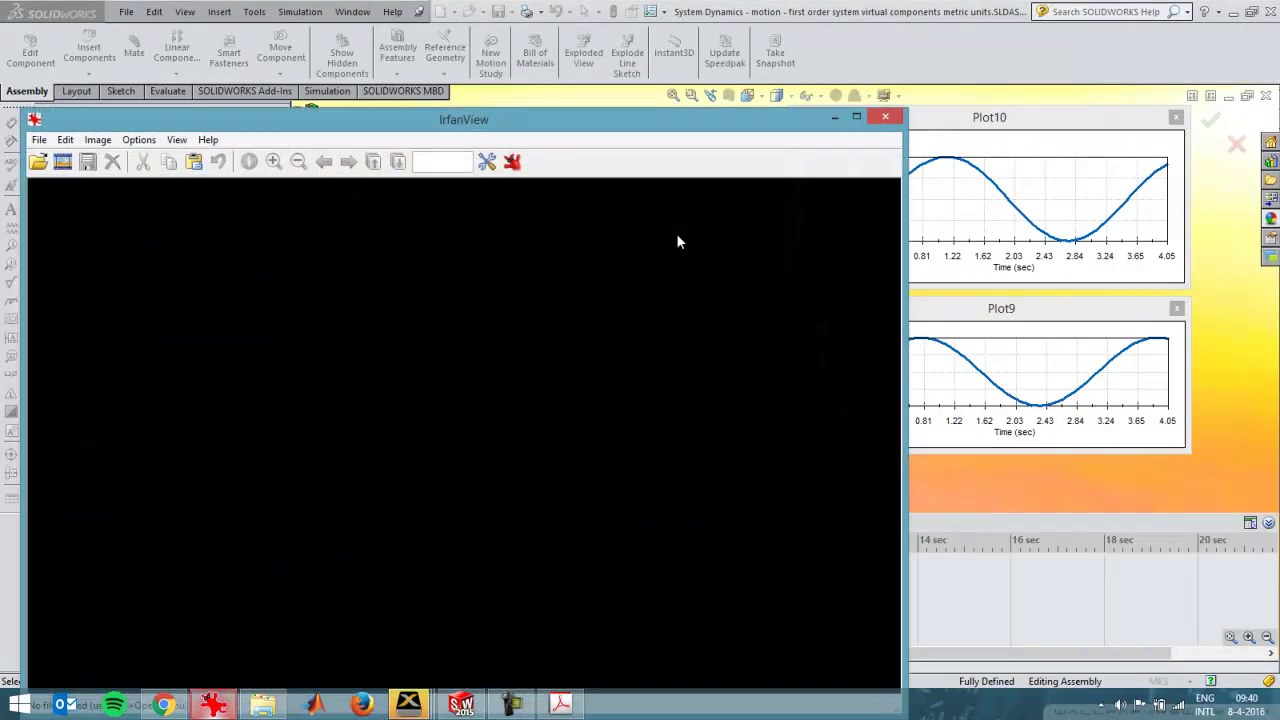
{"action": "mouse_move", "coordinate": [737, 128]}
{"action": "left_mouse_down"}
{"action": "mouse_move", "coordinate": [632, 133]}
{"action": "mouse_move", "coordinate": [751, 140]}
{"action": "left_mouse_up"}
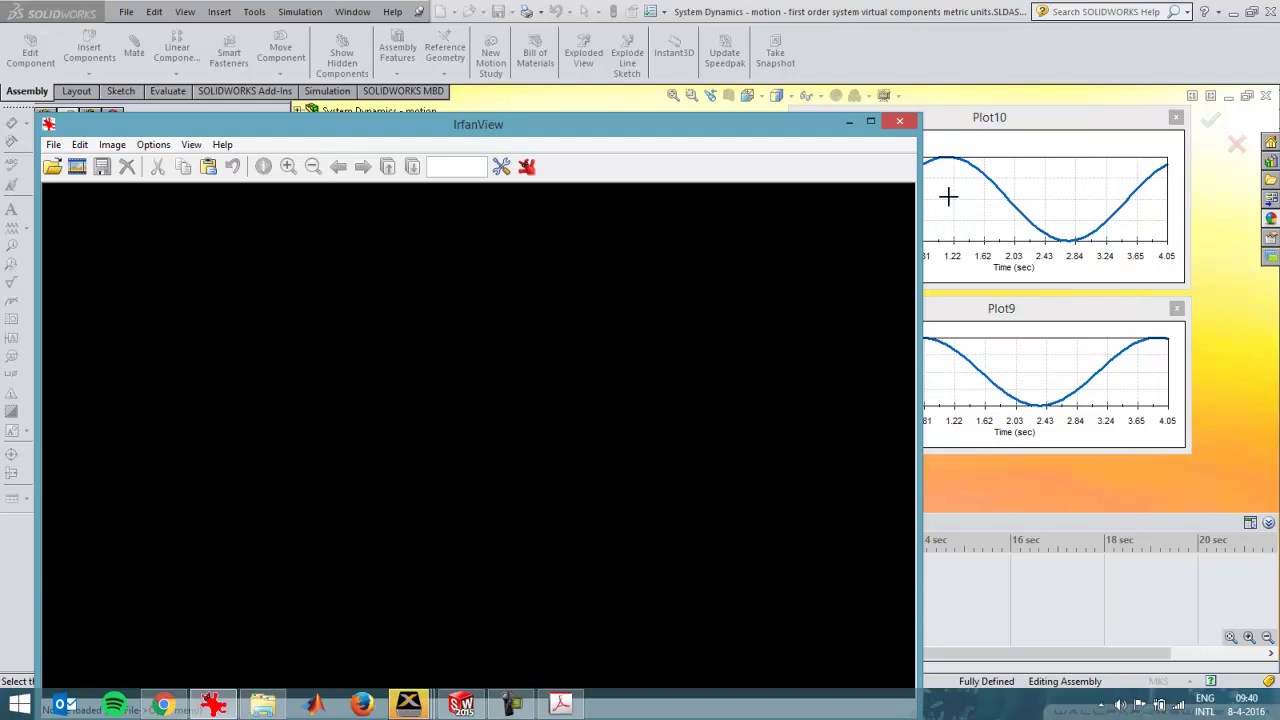
{"action": "left_click_drag", "start_coordinate": [812, 124], "coordinate": [741, 128]}
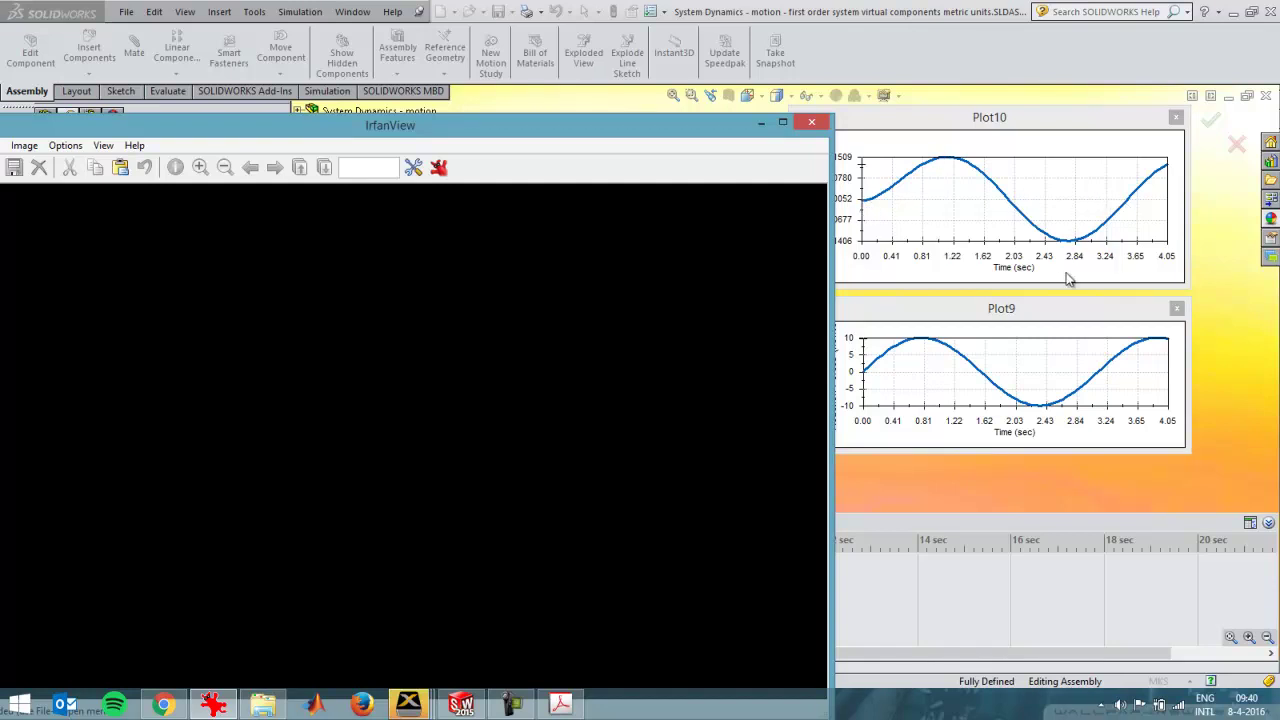
{"action": "left_click", "coordinate": [759, 123]}
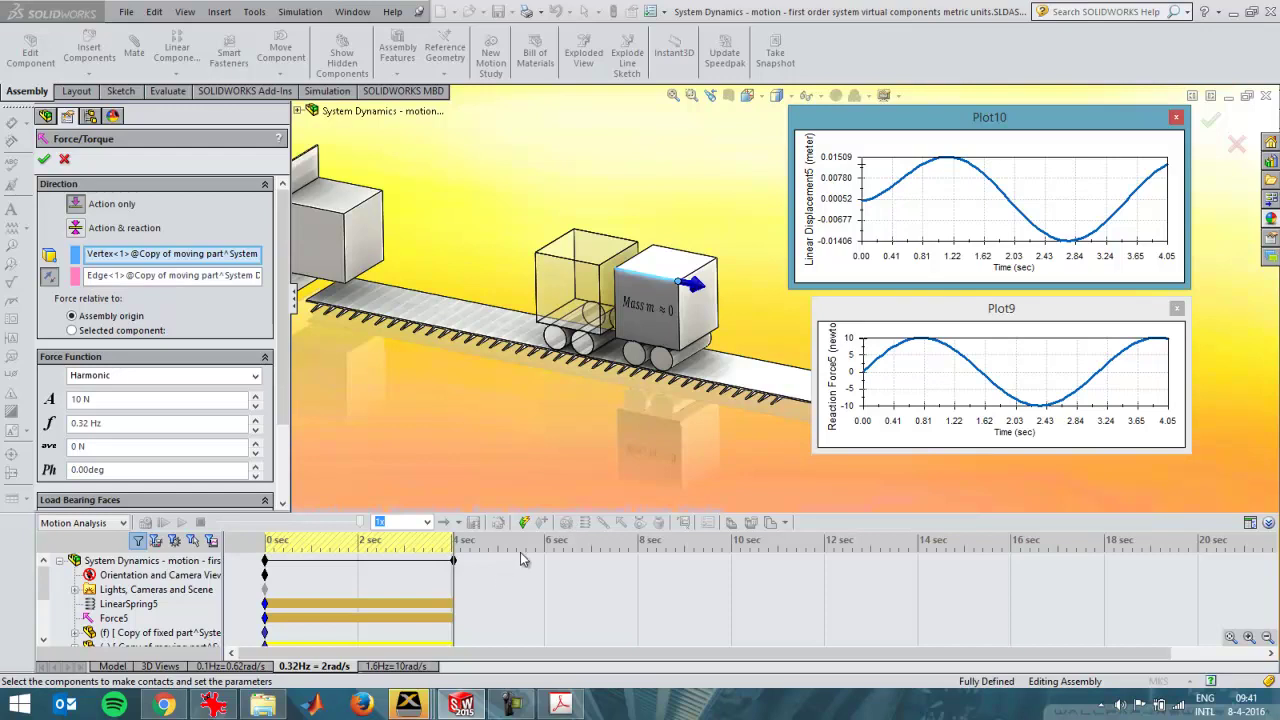
Step: Switch to the PDF and study page 6, comparing the Bode diagram displacements at 0,62, 2 and 10 rad/s
{"action": "left_click", "coordinate": [560, 704]}
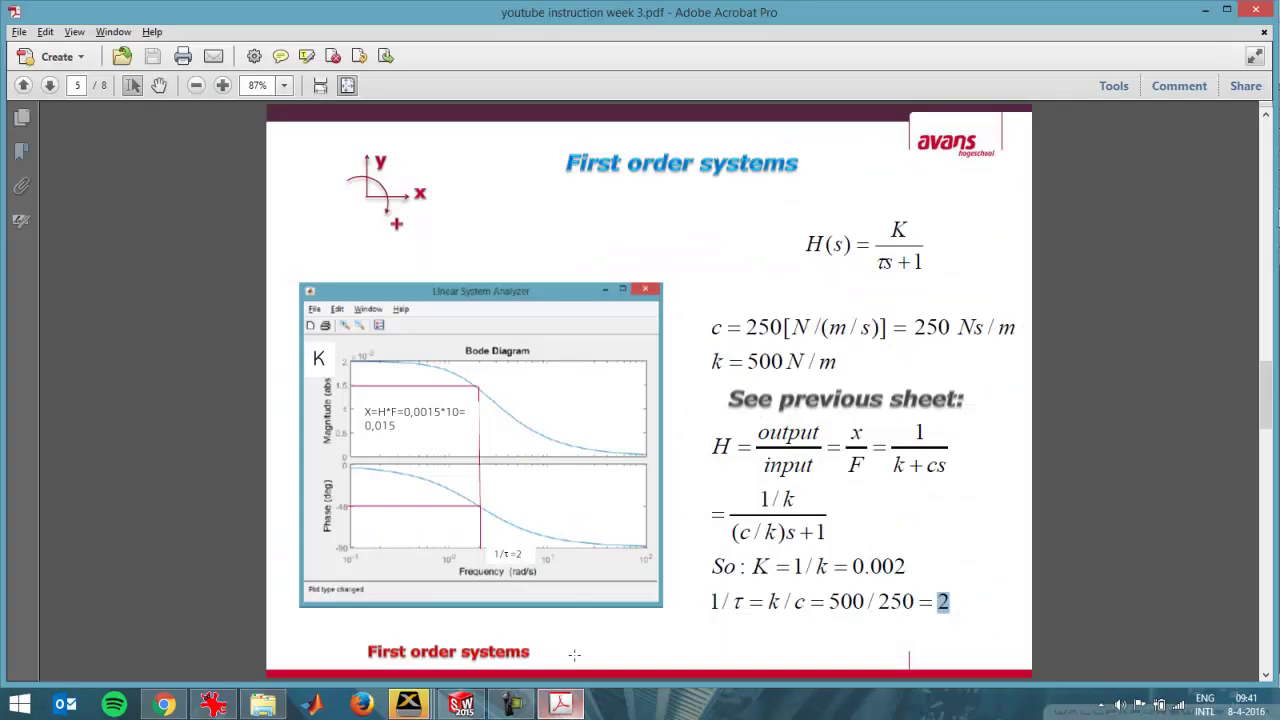
{"action": "key", "text": "Page_Down"}
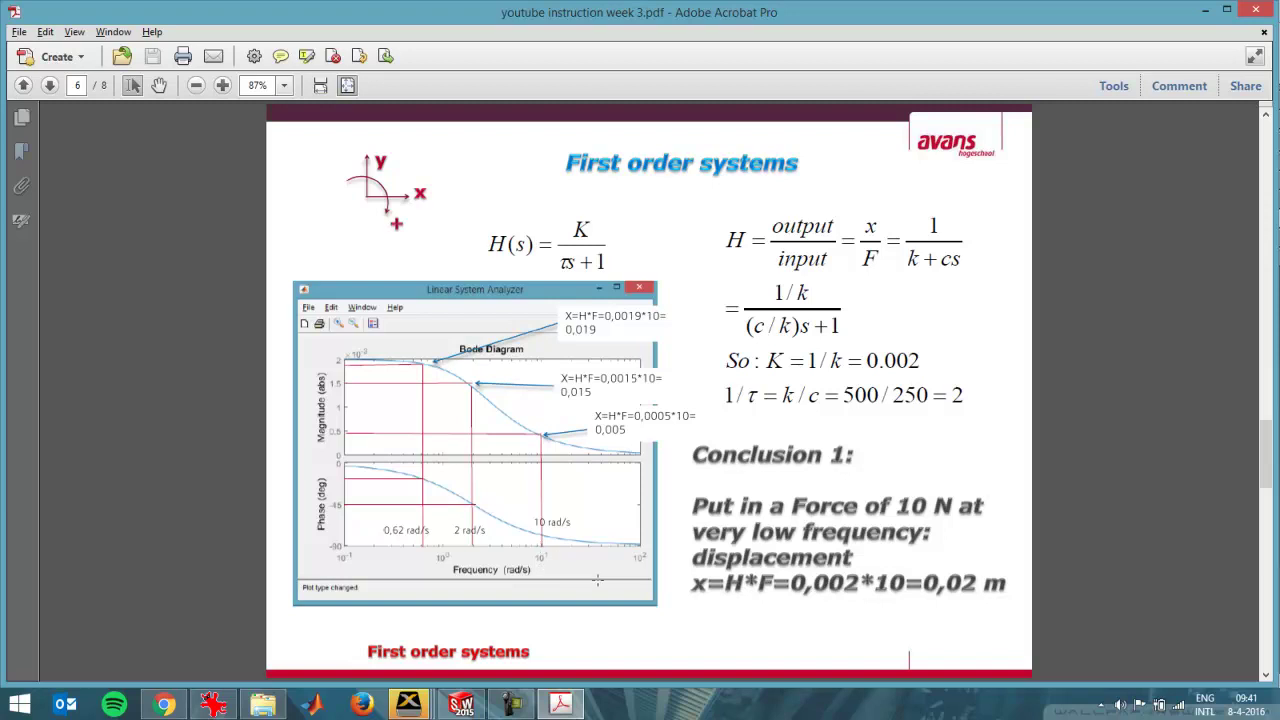
Step: Switch to SOLIDWORKS and open the 1.6Hz=10rad/s motion study with its displacement and force plots
{"action": "key", "text": "alt+Tab"}
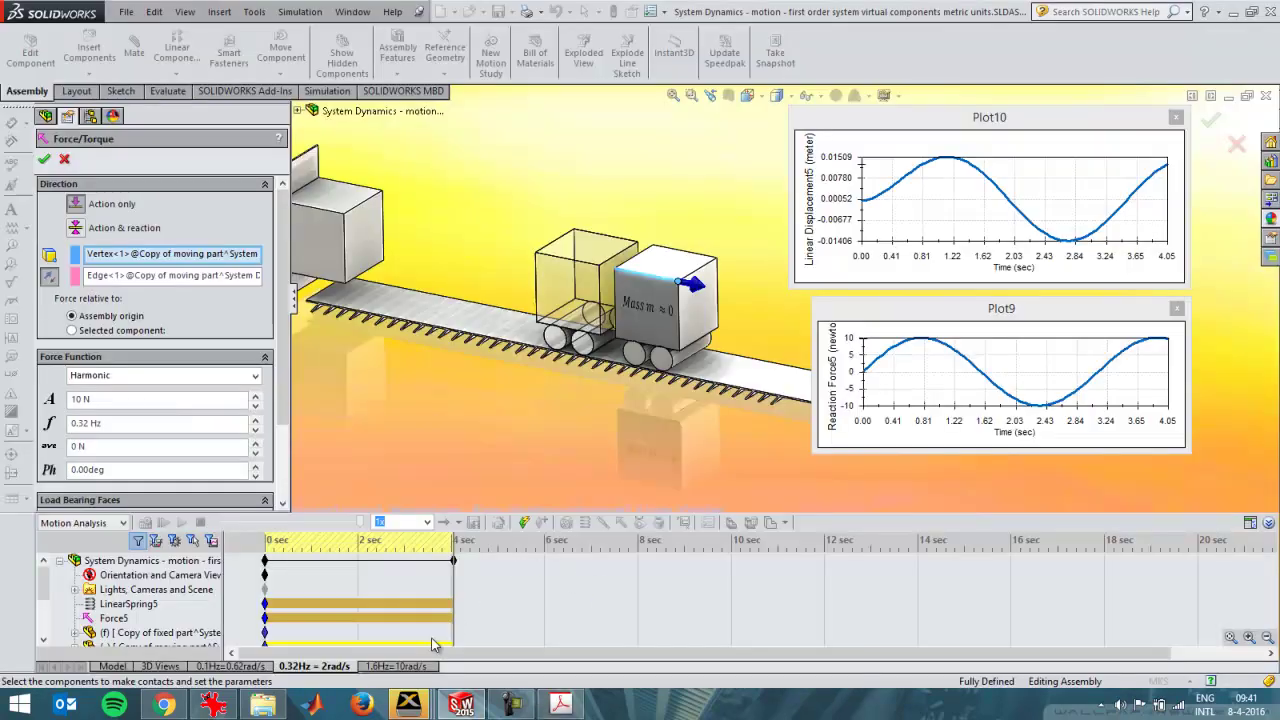
{"action": "left_click", "coordinate": [420, 668]}
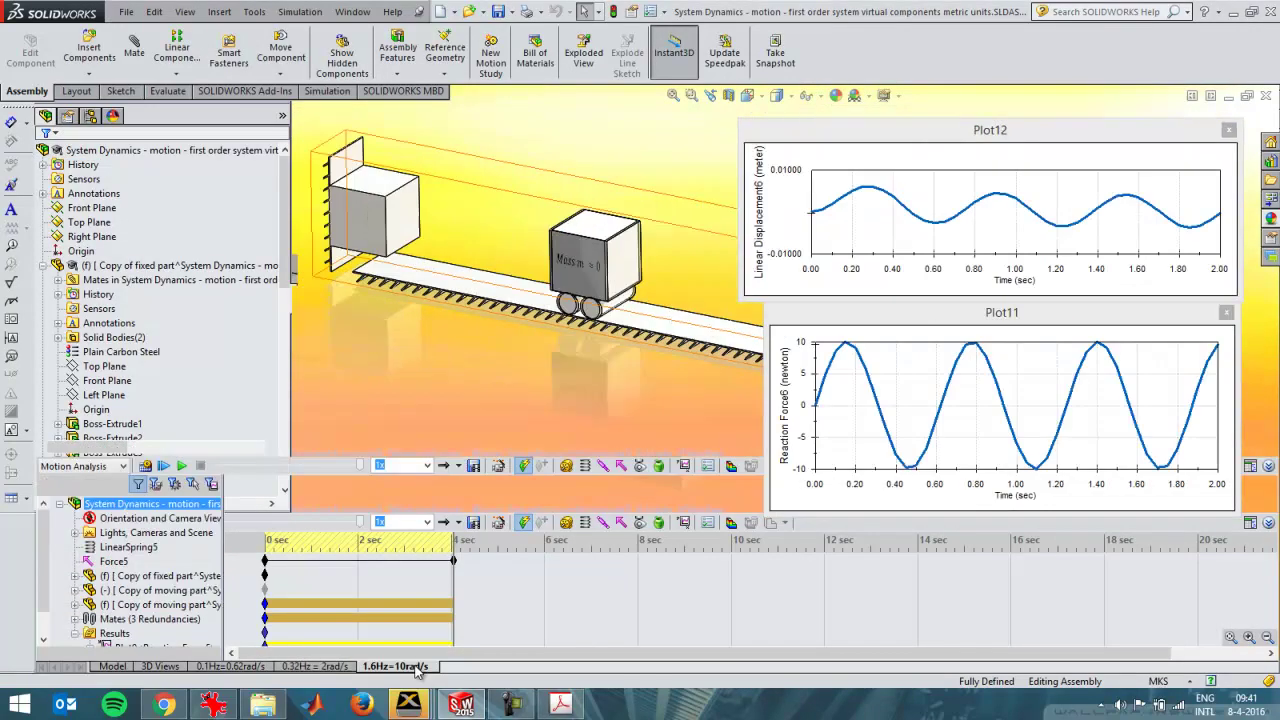
{"action": "left_click", "coordinate": [313, 518]}
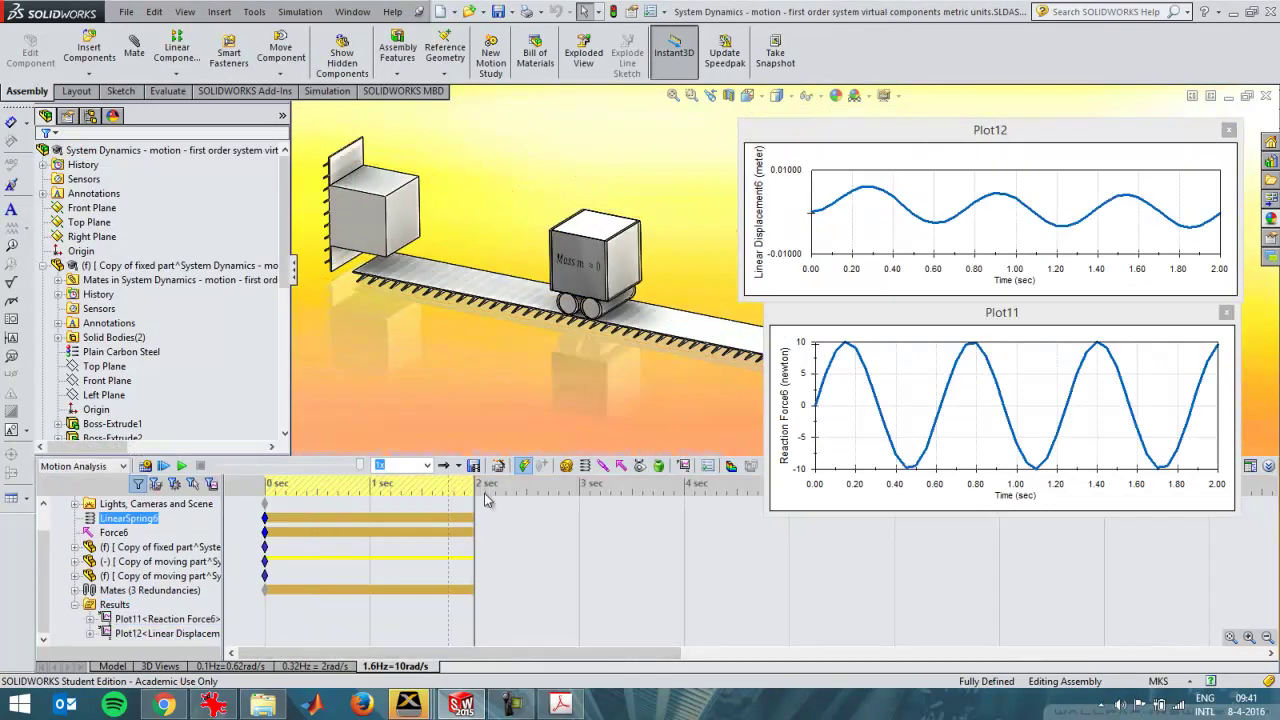
{"action": "left_click", "coordinate": [313, 504]}
{"action": "left_click", "coordinate": [313, 517]}
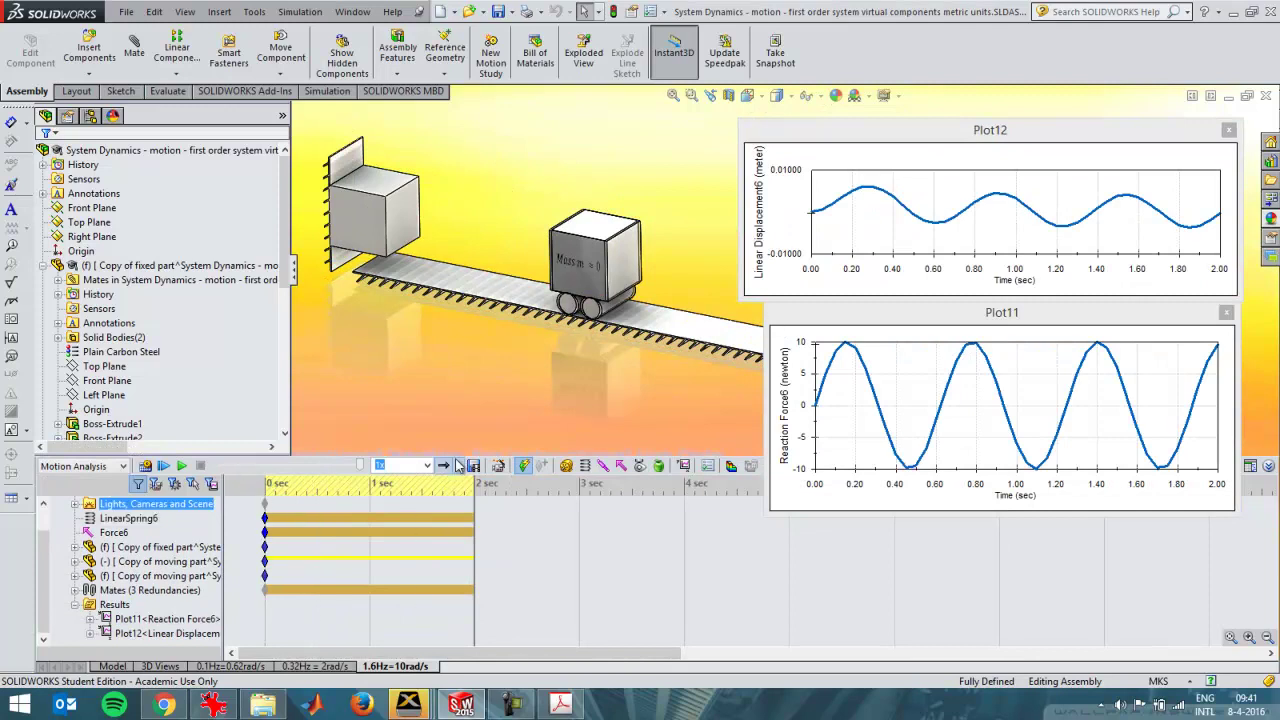
{"action": "left_click", "coordinate": [228, 705]}
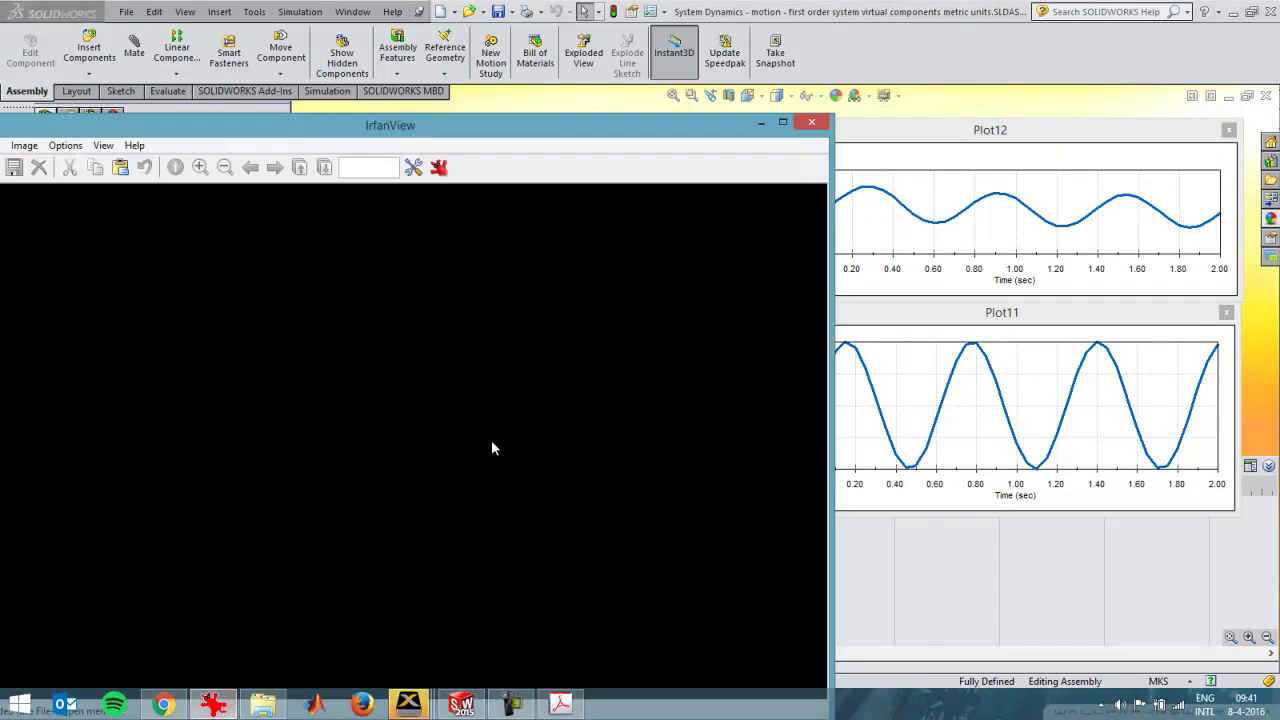
{"action": "left_click_drag", "start_coordinate": [666, 124], "coordinate": [568, 258]}
{"action": "left_click", "coordinate": [611, 252]}
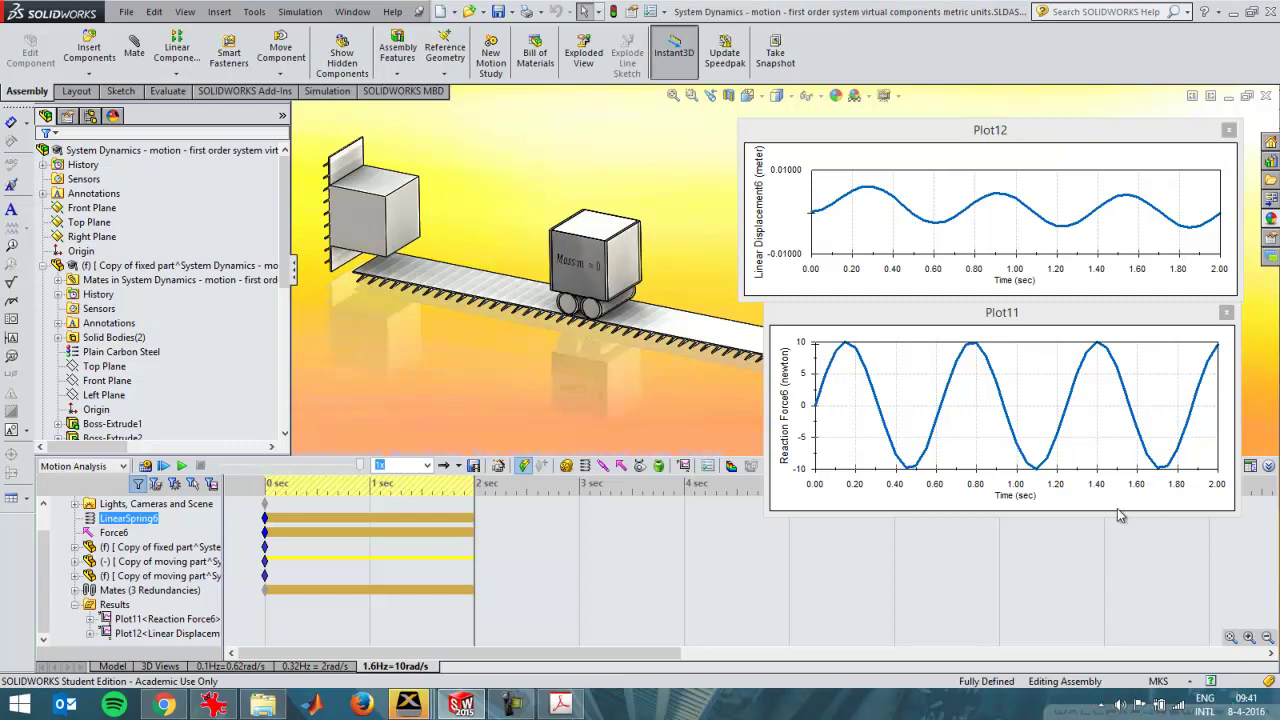
Step: Play the 1.6Hz=10rad/s motion study from the start and watch its displacement and force plots
{"action": "left_click", "coordinate": [1217, 633]}
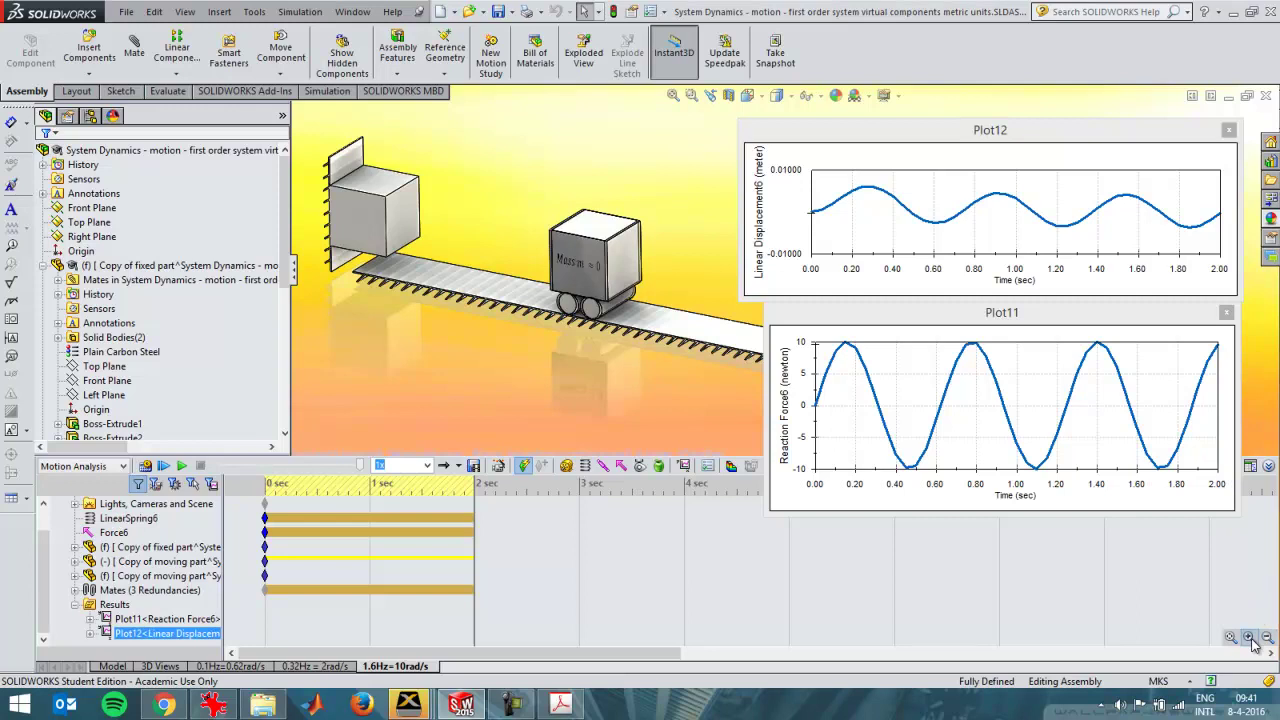
{"action": "left_click", "coordinate": [1249, 637]}
{"action": "left_click_drag", "start_coordinate": [560, 655], "coordinate": [520, 655]}
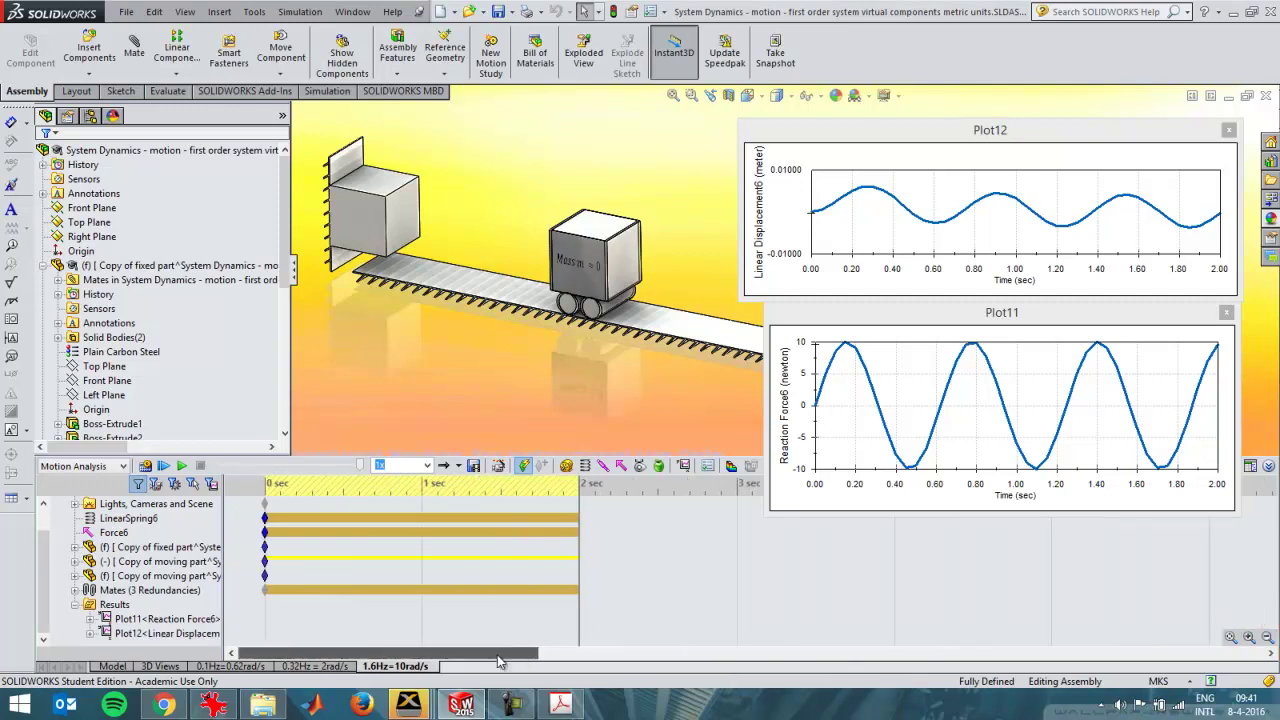
{"action": "left_click", "coordinate": [1157, 623]}
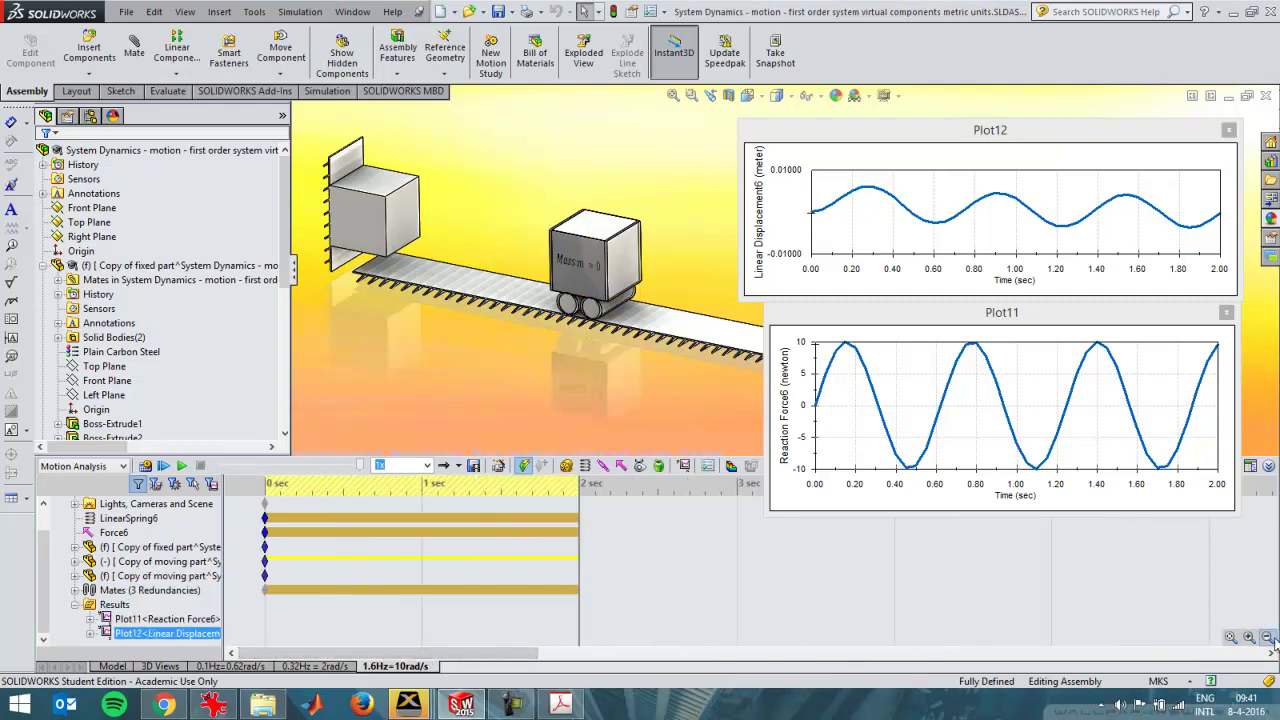
{"action": "left_click", "coordinate": [555, 533]}
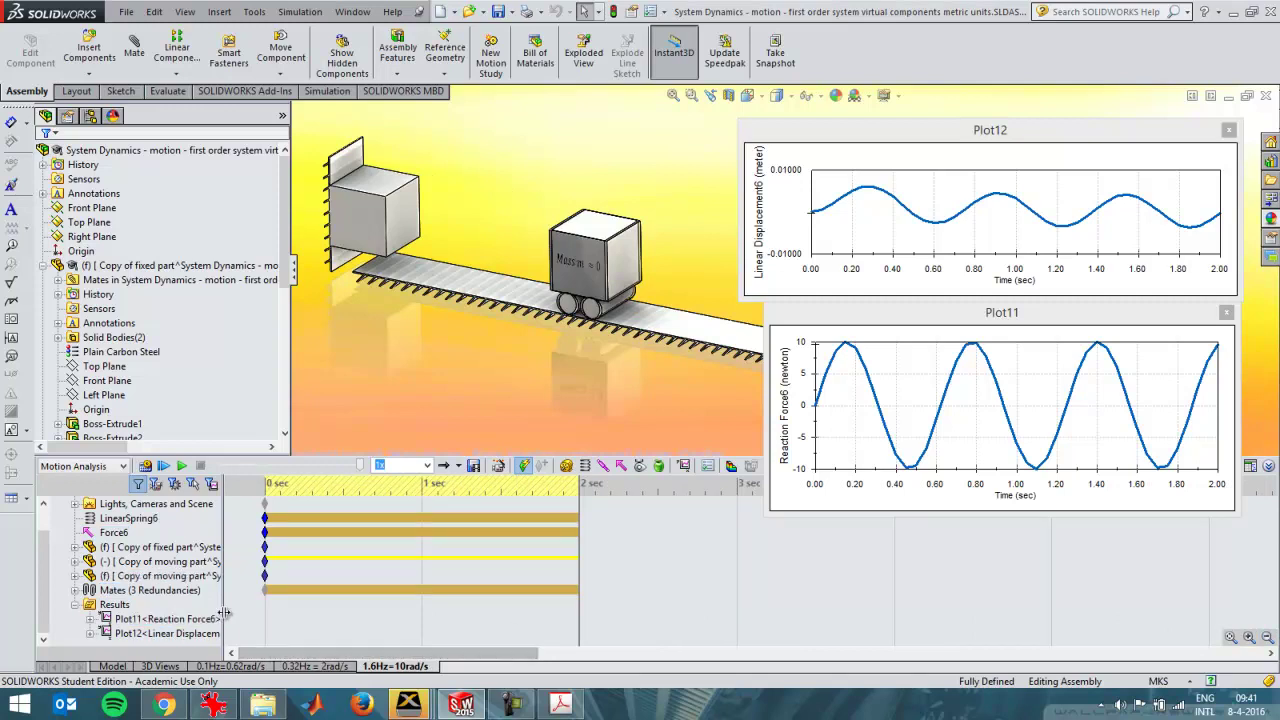
{"action": "left_click", "coordinate": [164, 467]}
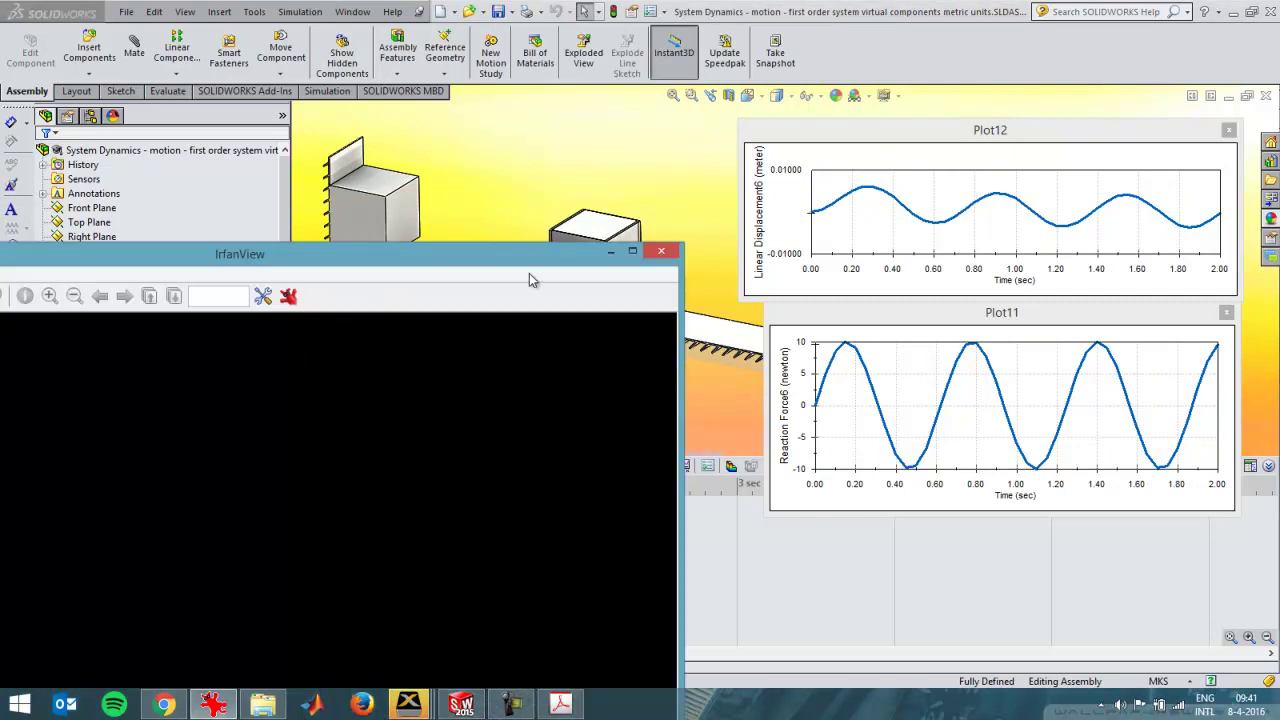
Step: Minimize the IrfanView window covering the 1.6Hz=10rad/s study and its plots
{"action": "left_click_drag", "start_coordinate": [527, 269], "coordinate": [654, 209]}
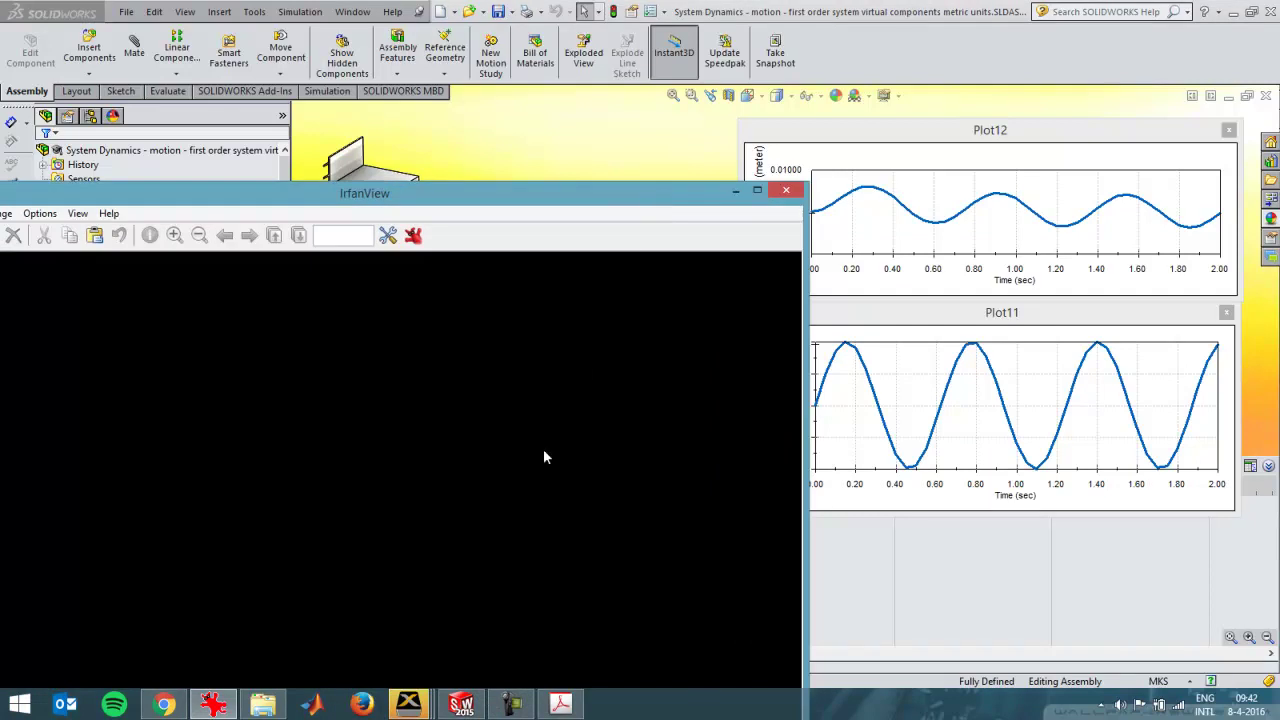
{"action": "left_click", "coordinate": [560, 704]}
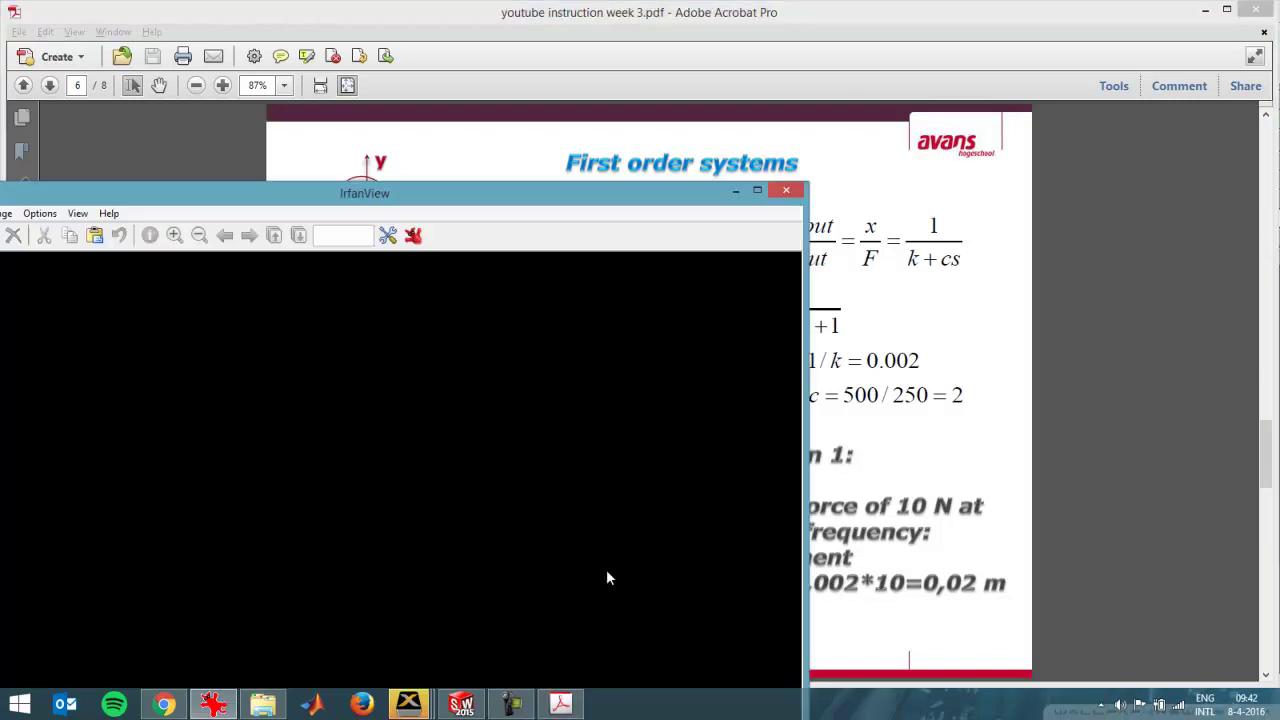
{"action": "key", "text": "alt+Tab"}
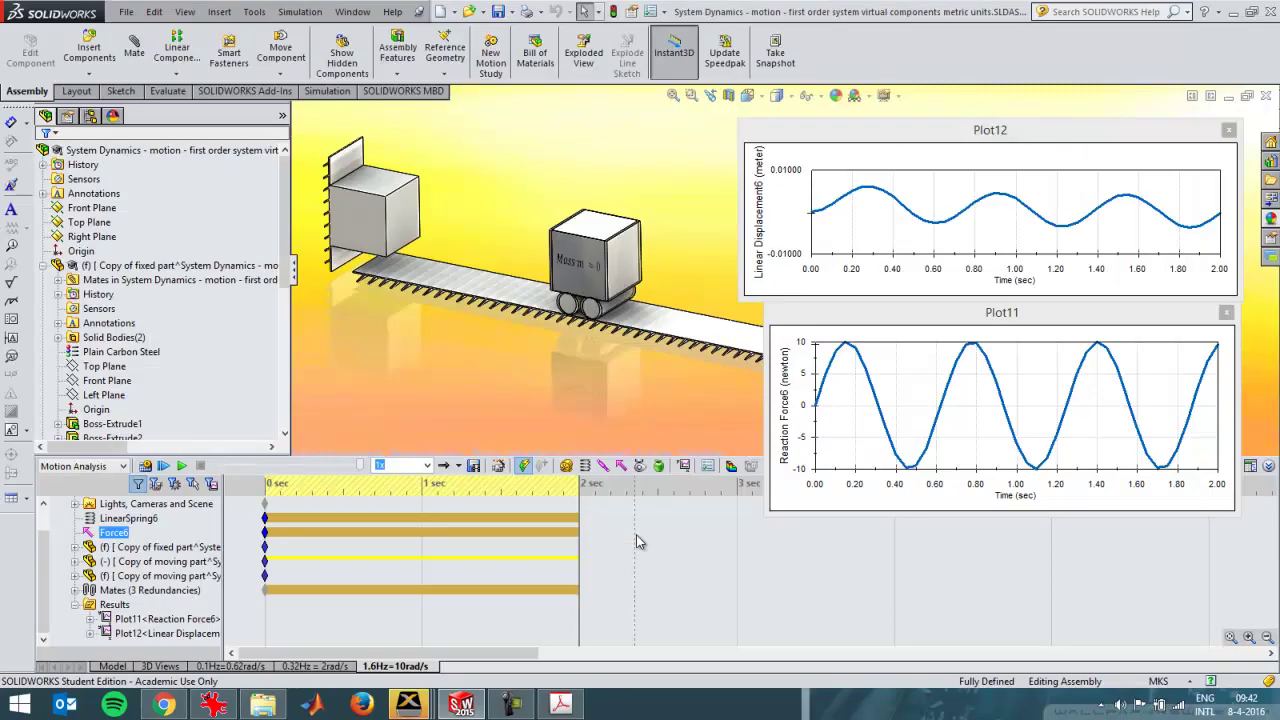
{"action": "key", "text": "alt+Tab"}
{"action": "key", "text": "alt+Tab"}
{"action": "left_click", "coordinate": [213, 704]}
{"action": "left_click_drag", "start_coordinate": [662, 192], "coordinate": [697, 179]}
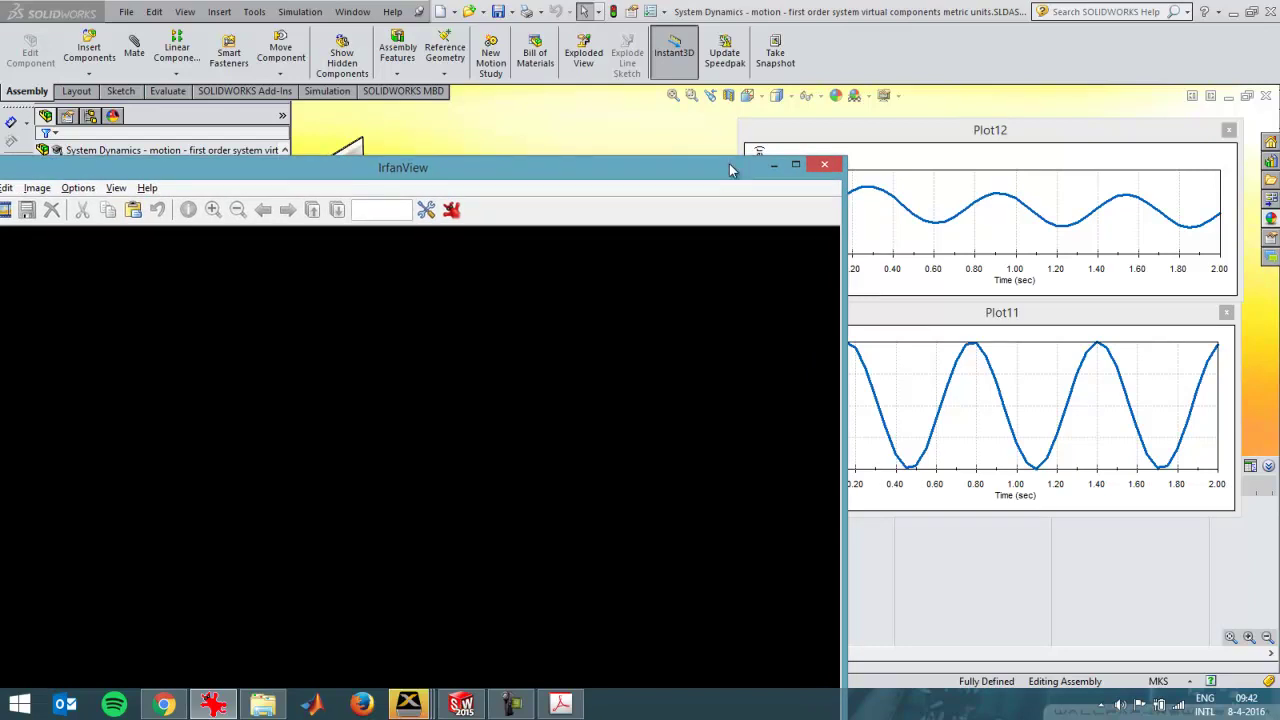
{"action": "left_click_drag", "start_coordinate": [727, 167], "coordinate": [791, 180]}
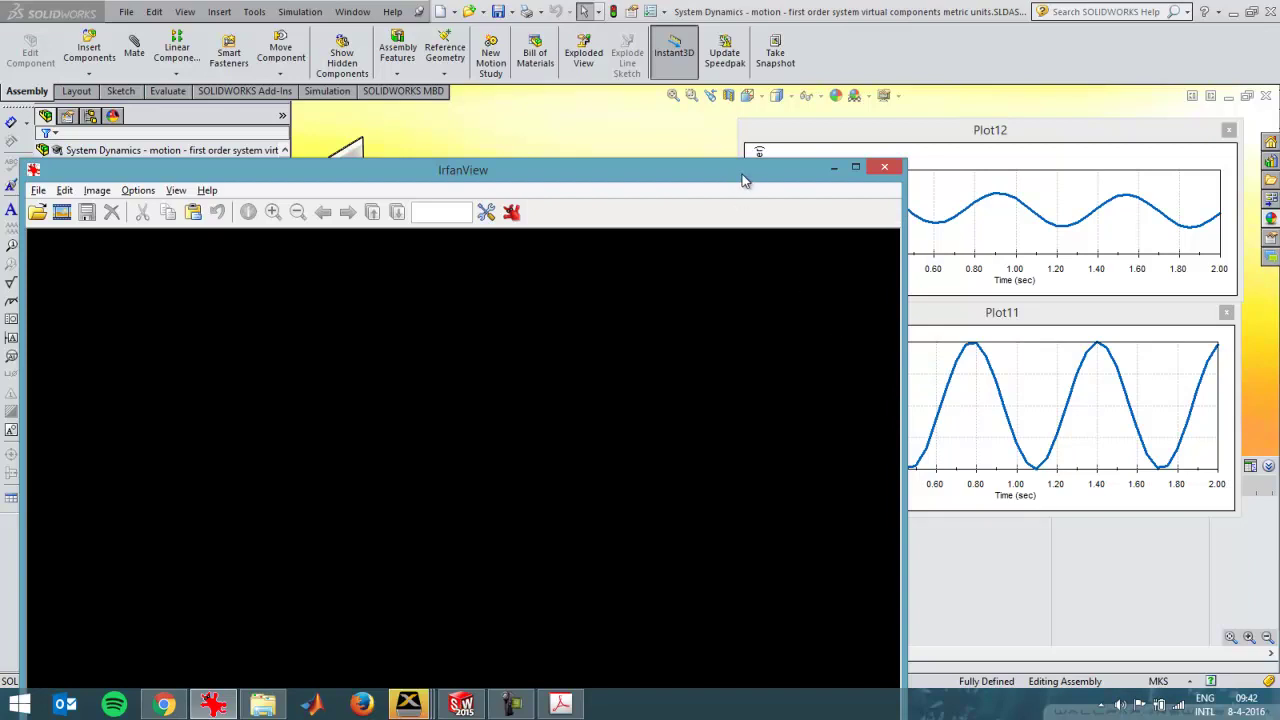
{"action": "left_click", "coordinate": [834, 168]}
Step: Inspect the reaction force curve of the 1.6Hz=10rad/s study and switch to the Bode diagram in the PDF
{"action": "mouse_move", "coordinate": [895, 455]}
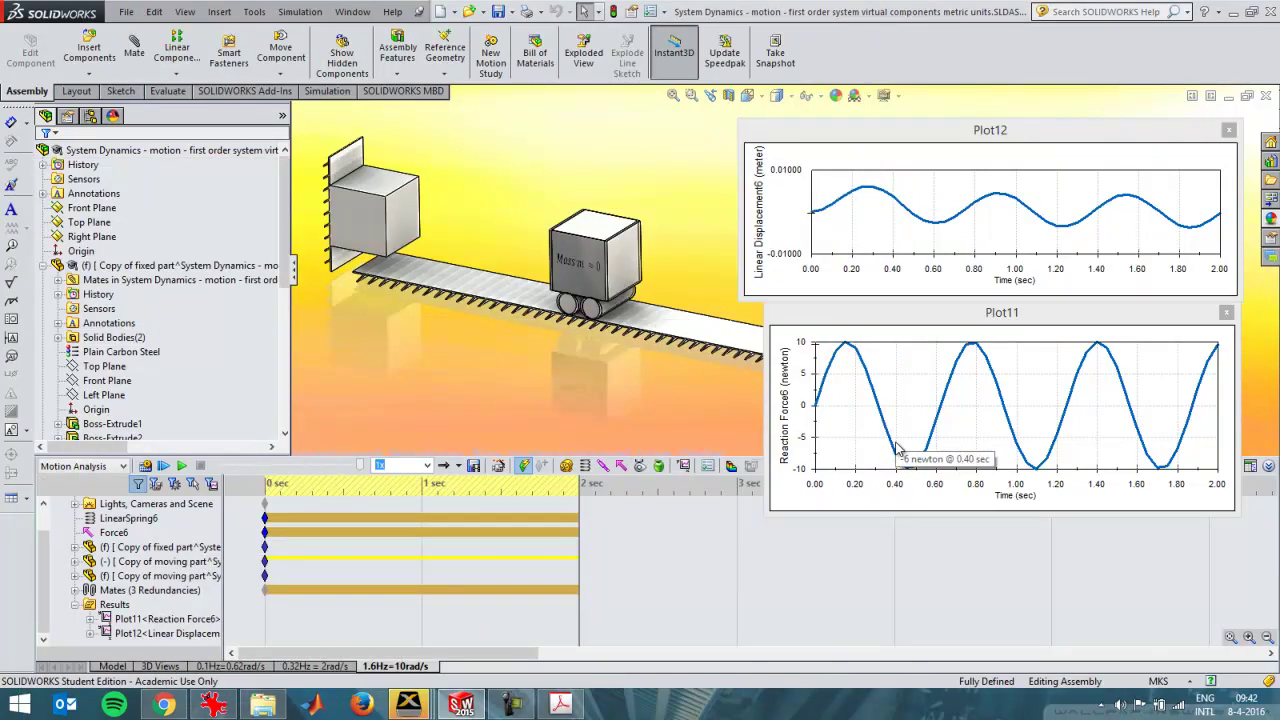
{"action": "left_click", "coordinate": [668, 590]}
{"action": "key", "text": "alt+Tab"}
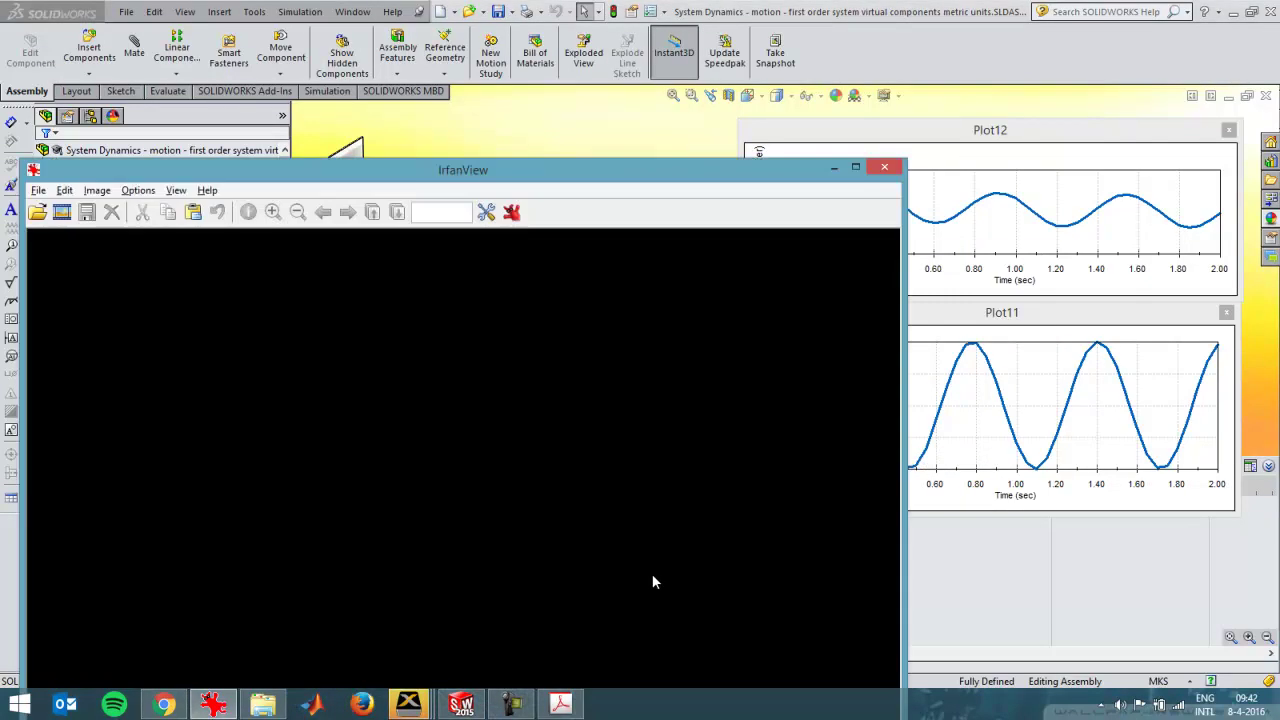
{"action": "key", "text": "alt+Tab"}
{"action": "left_click", "coordinate": [661, 578]}
{"action": "key", "text": "alt+Tab"}
{"action": "key", "text": "alt+Tab"}
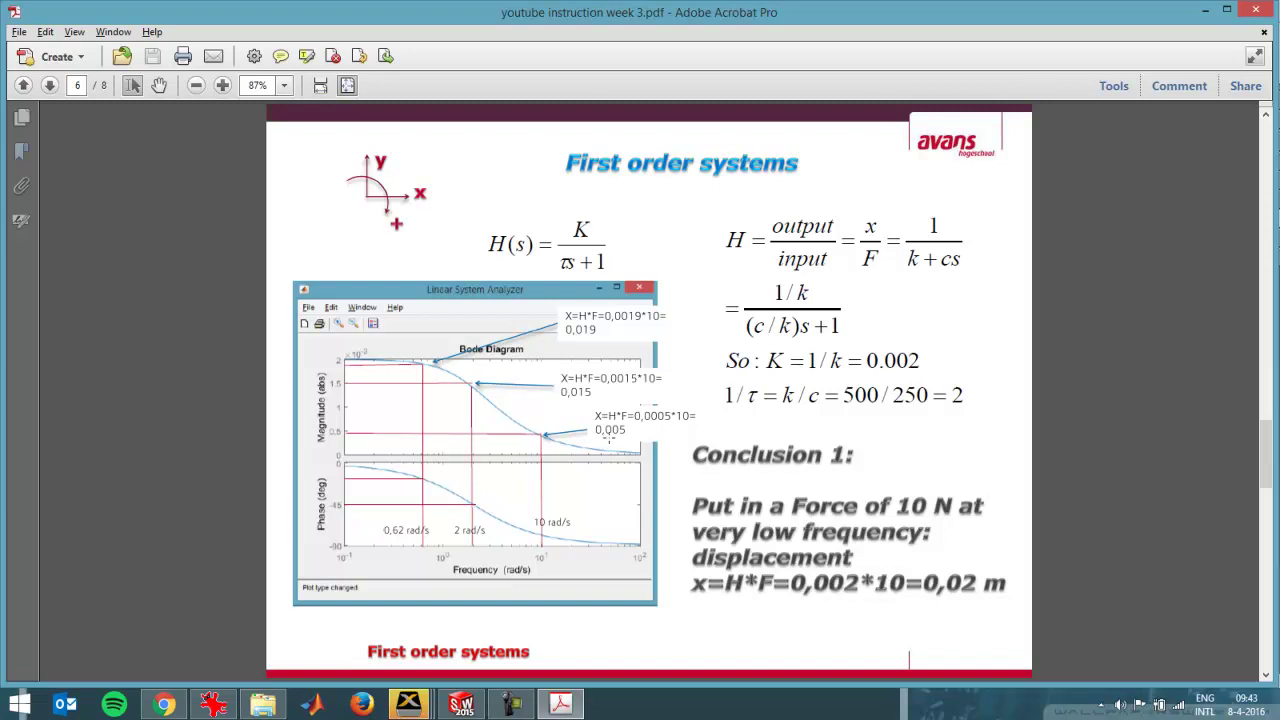
Step: Compare the 1.6Hz=10rad/s displacement plot in SOLIDWORKS with the 10 rad/s point in the PDF and replay the study
{"action": "key", "text": "alt+Tab"}
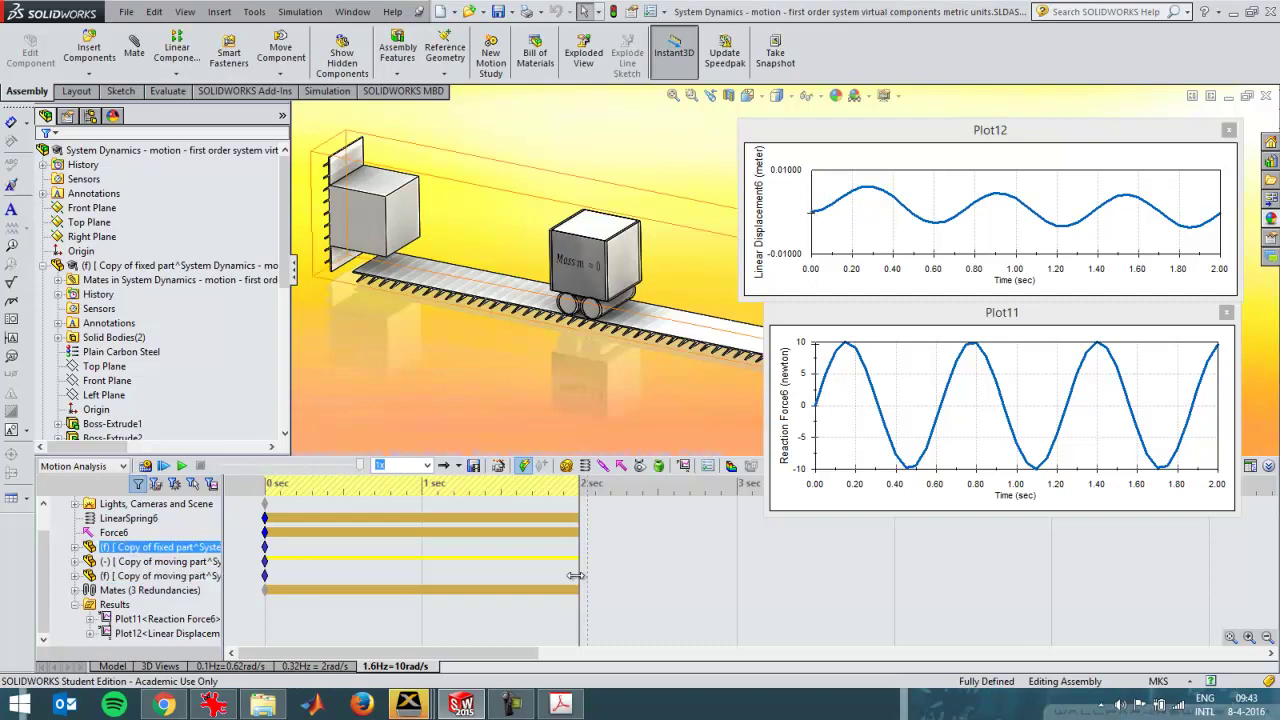
{"action": "key", "text": "alt+Tab"}
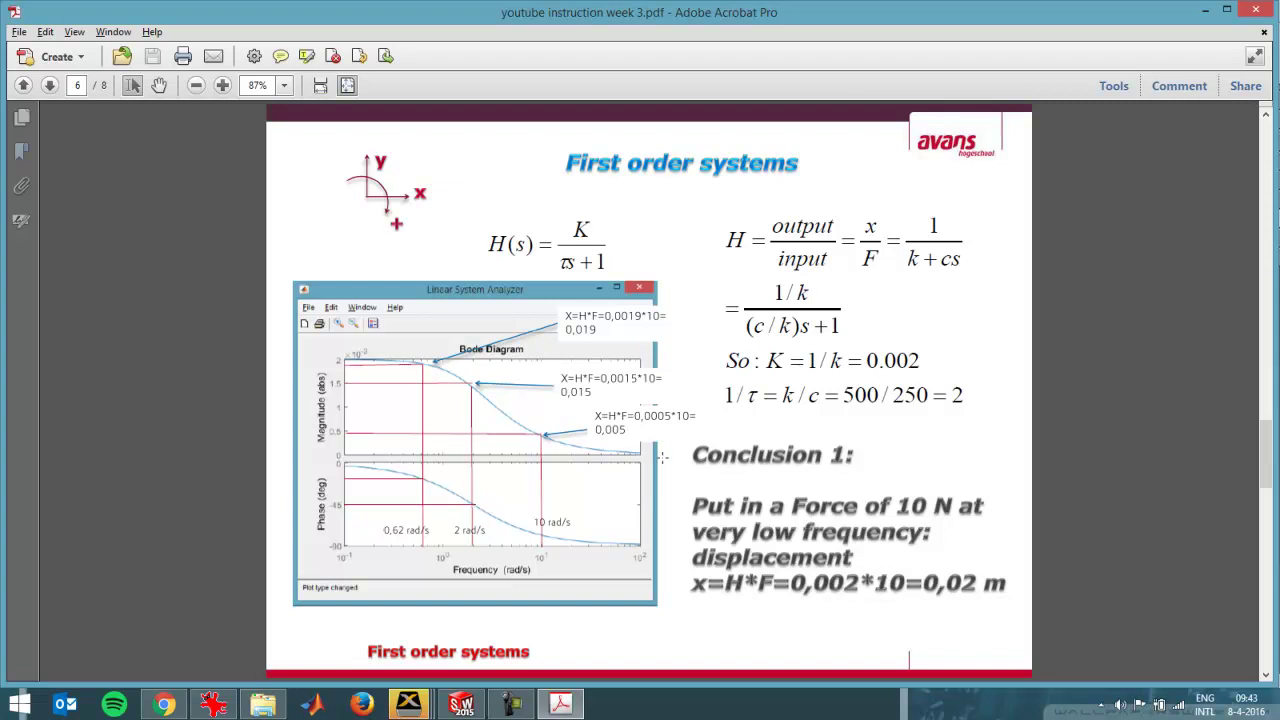
{"action": "key", "text": "alt+Tab"}
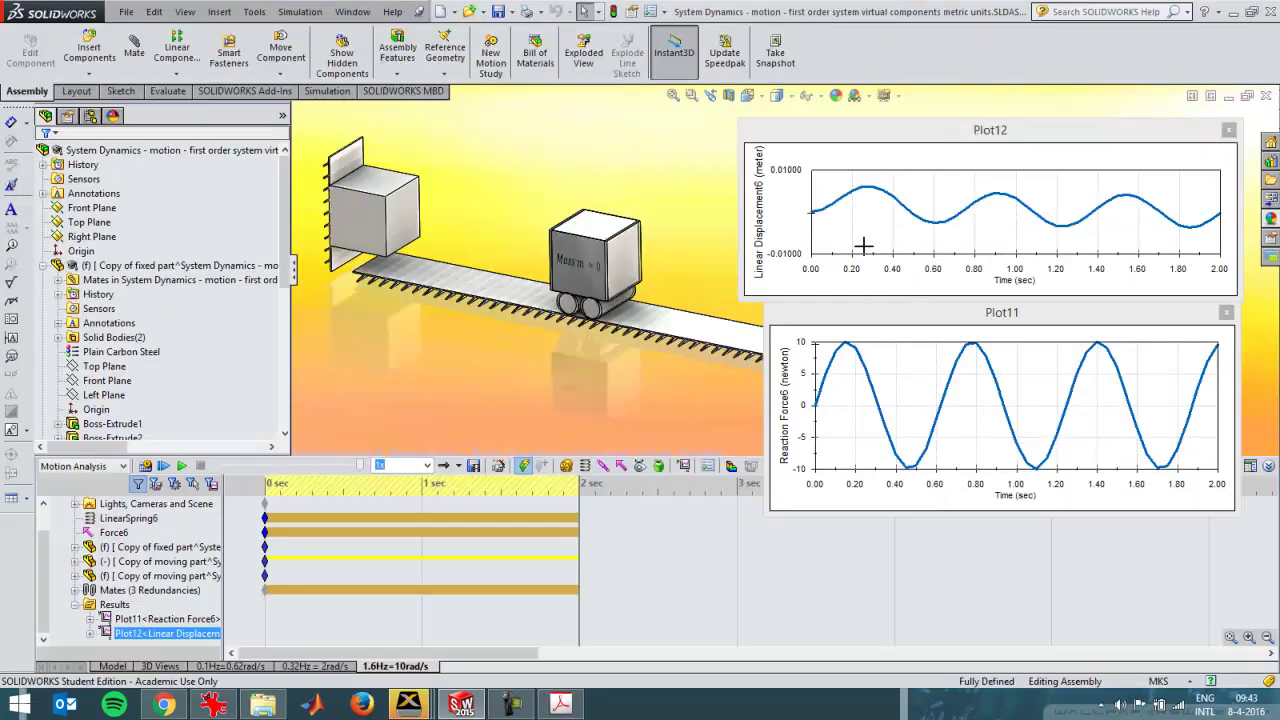
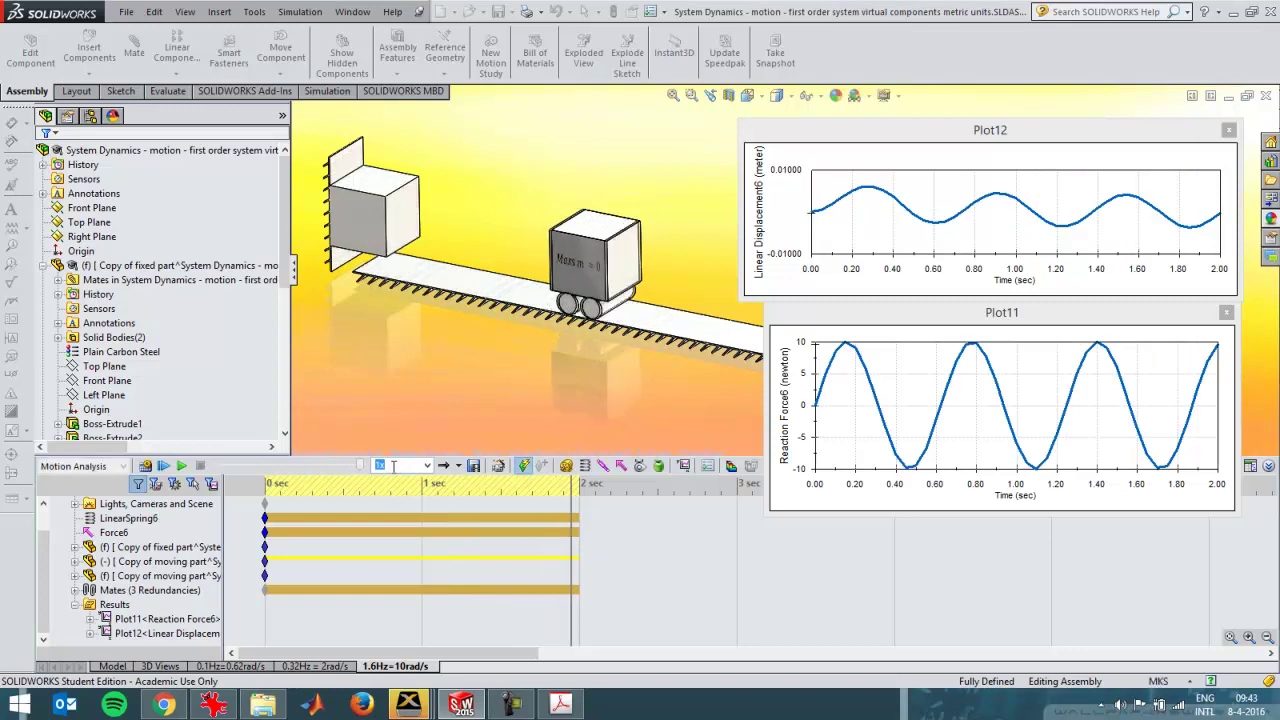
{"action": "left_click", "coordinate": [160, 633]}
Step: Play the 0.32Hz = 2rad/s motion study and compare its displacement with the Bode diagram in the PDF
{"action": "left_click", "coordinate": [327, 665]}
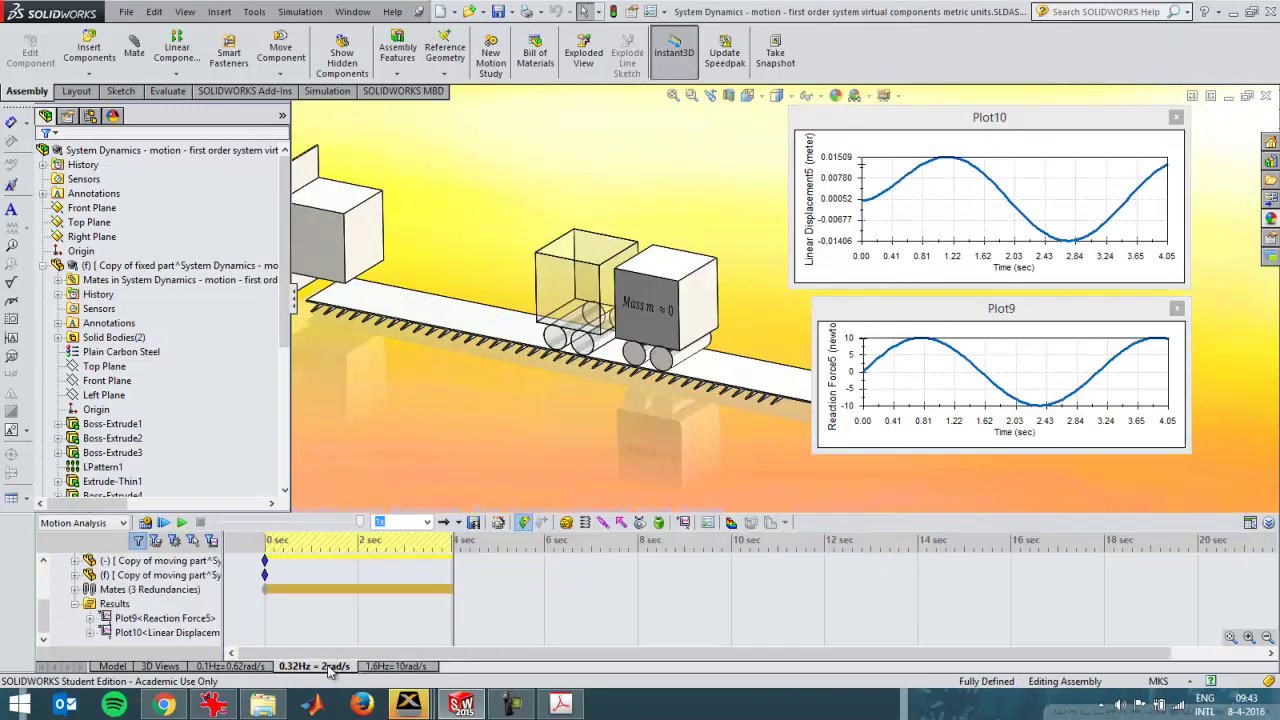
{"action": "left_click", "coordinate": [181, 523]}
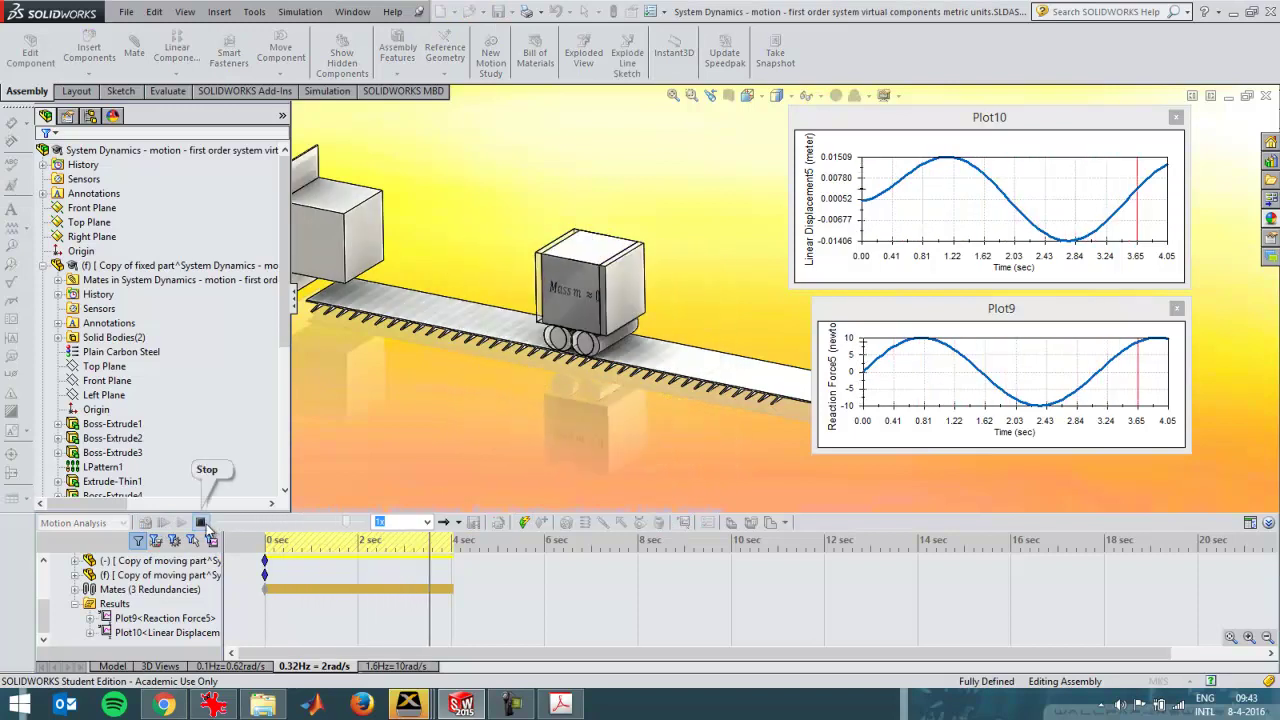
{"action": "left_click", "coordinate": [339, 604]}
{"action": "key", "text": "alt+Tab"}
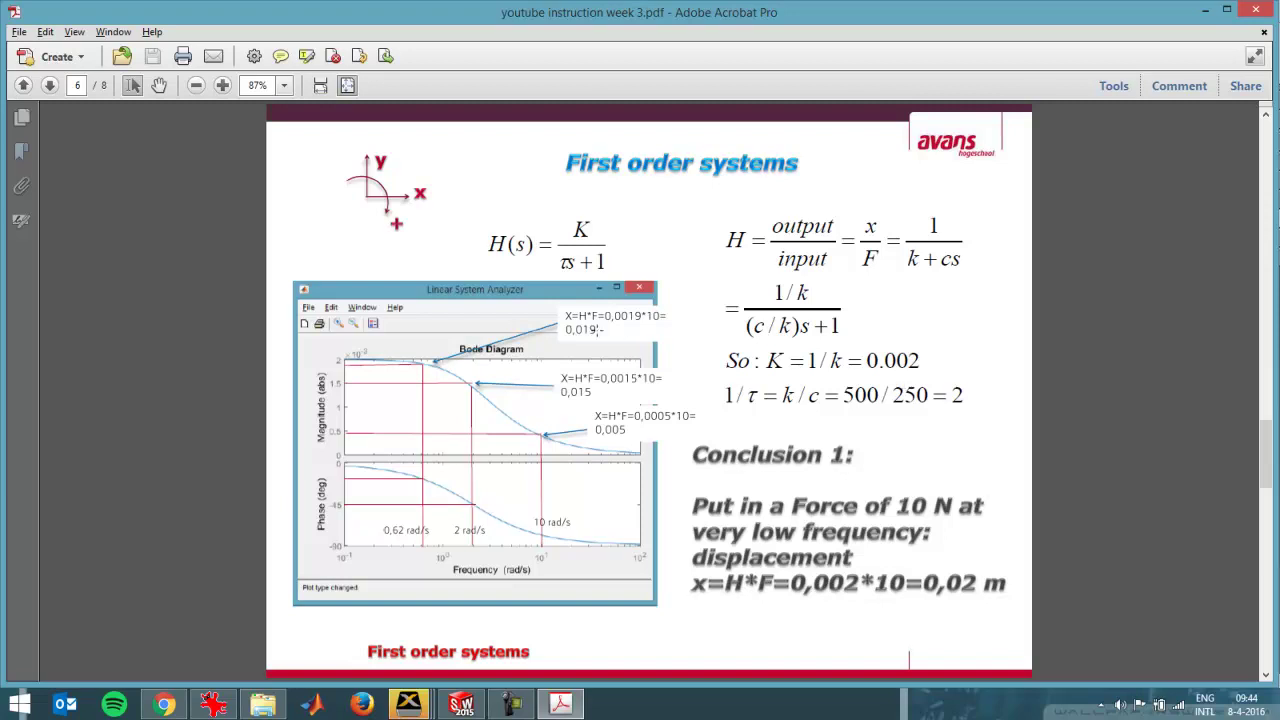
Step: Return to SOLIDWORKS, play the 0.1Hz=0.62rad/s study from the start and compare its displacement with the PDF's Bode diagram
{"action": "key", "text": "alt+Tab"}
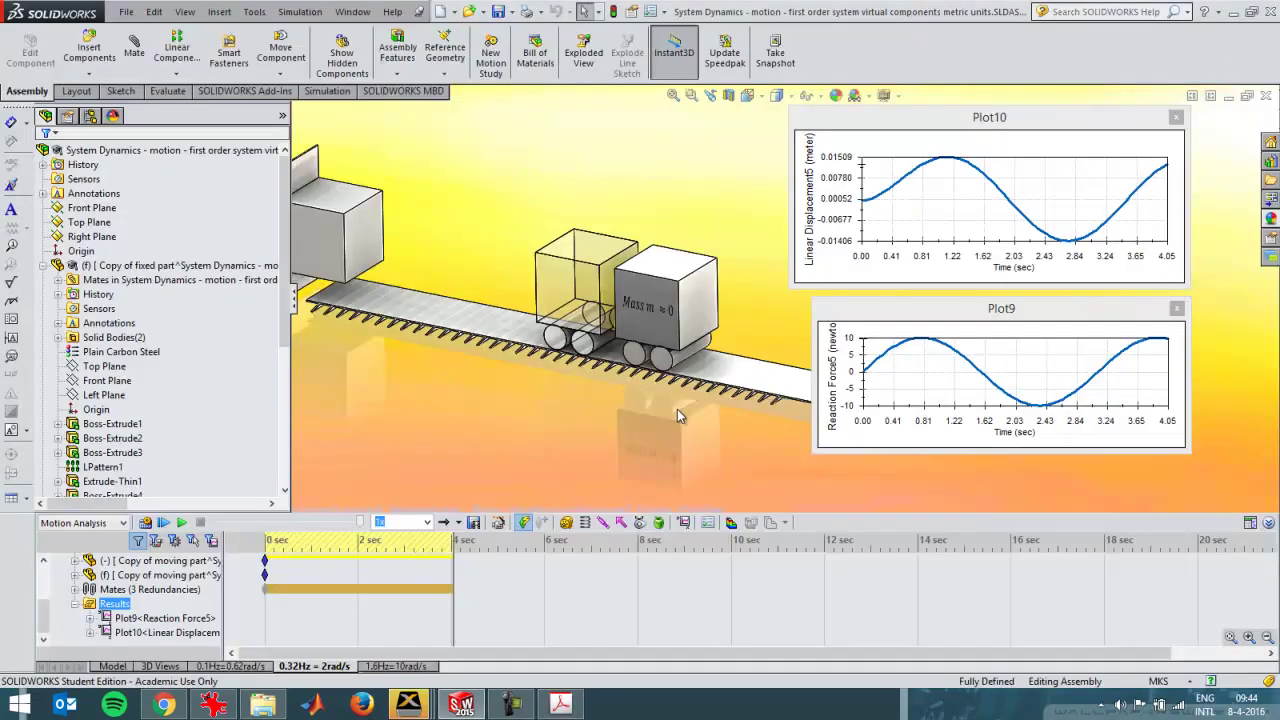
{"action": "left_click", "coordinate": [236, 666]}
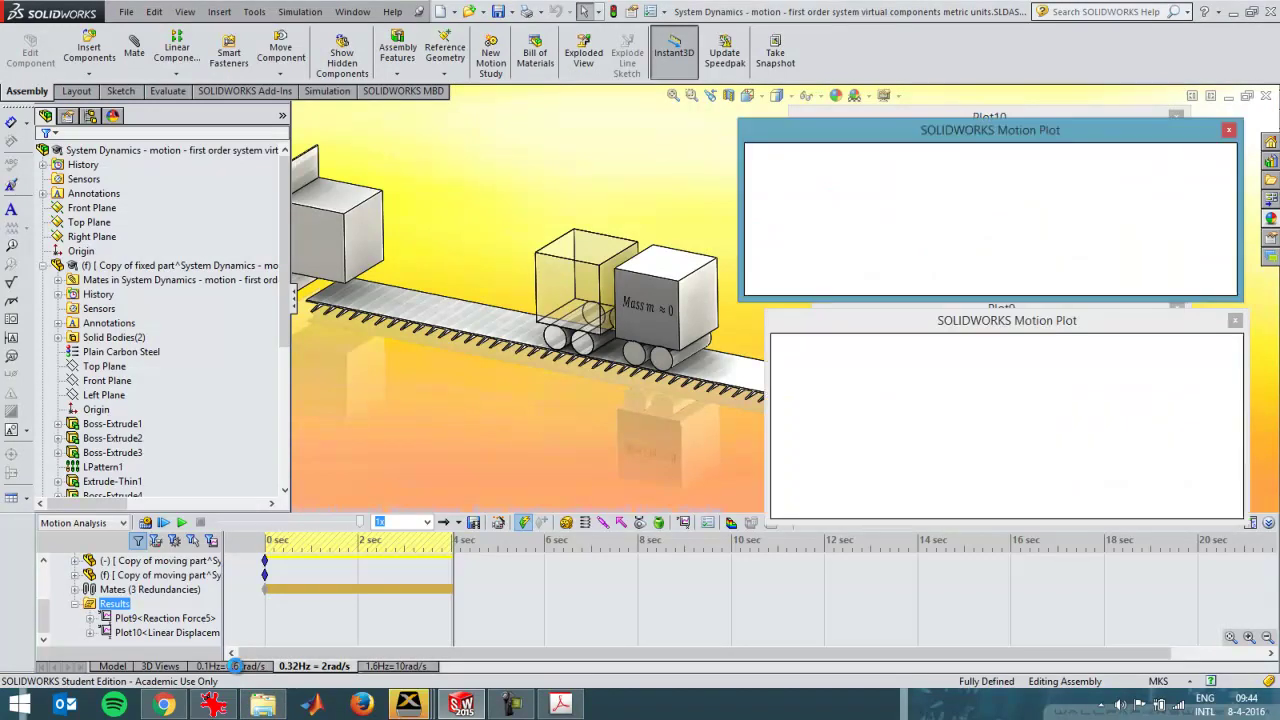
{"action": "left_click", "coordinate": [162, 467]}
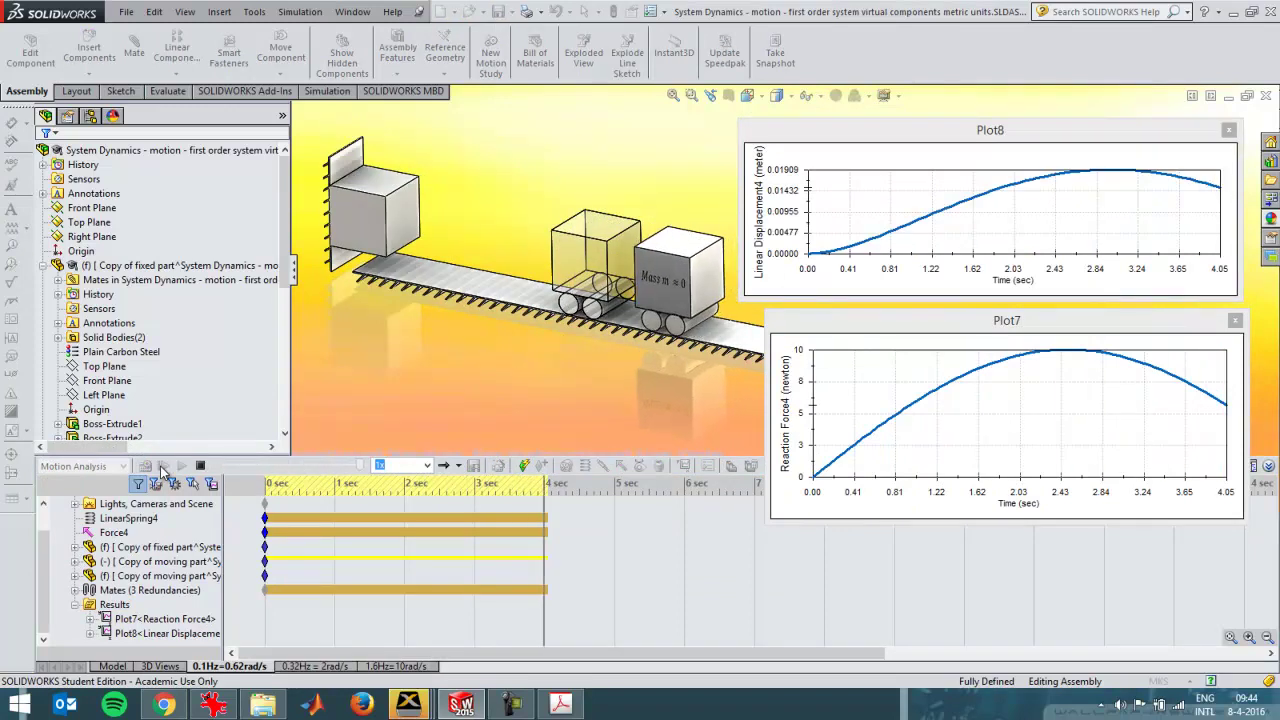
{"action": "left_click", "coordinate": [150, 503]}
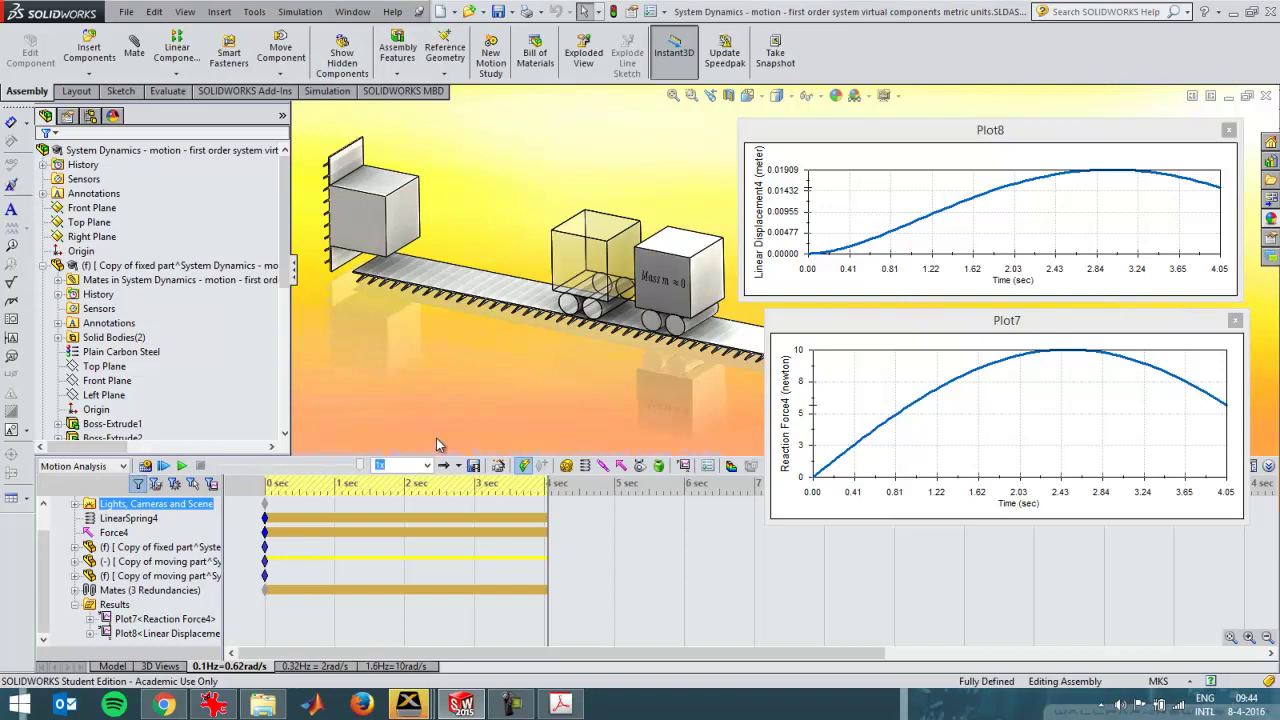
{"action": "key", "text": "alt+Tab"}
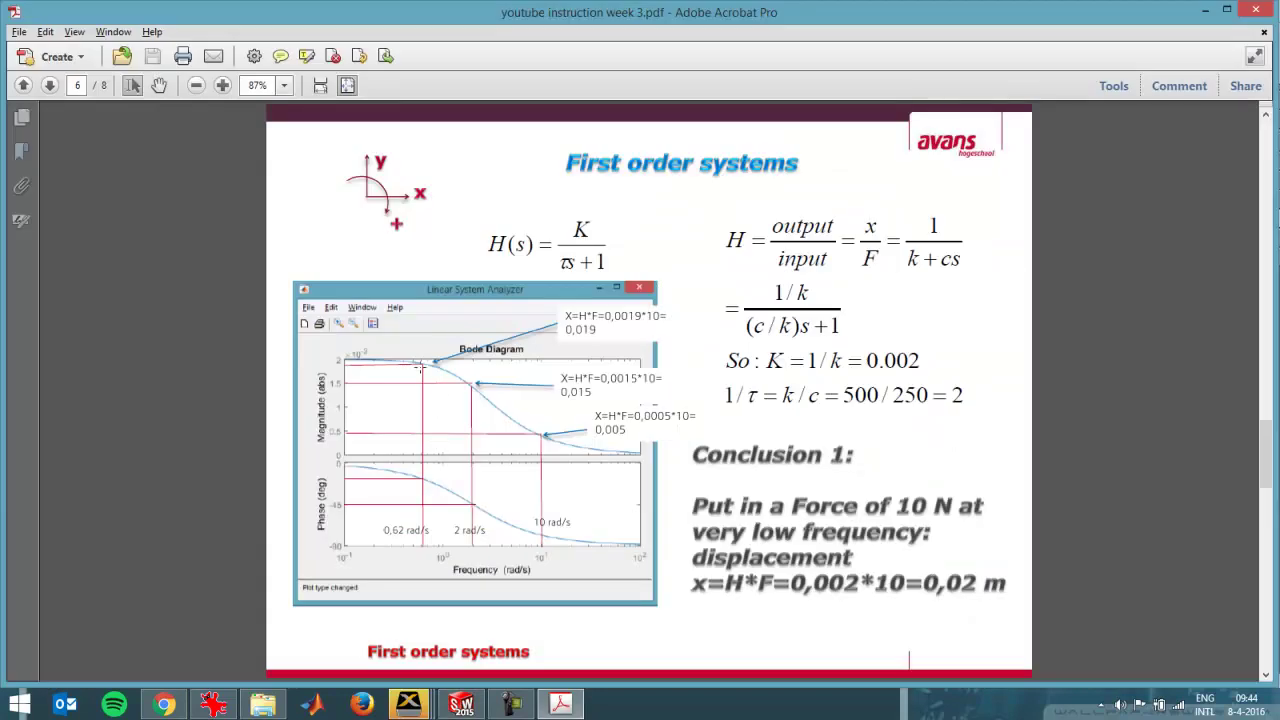